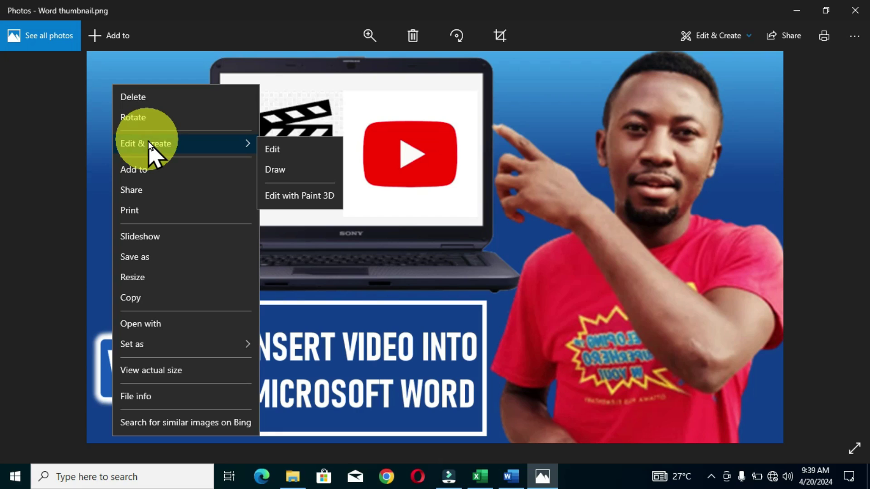
left_click(412, 112)
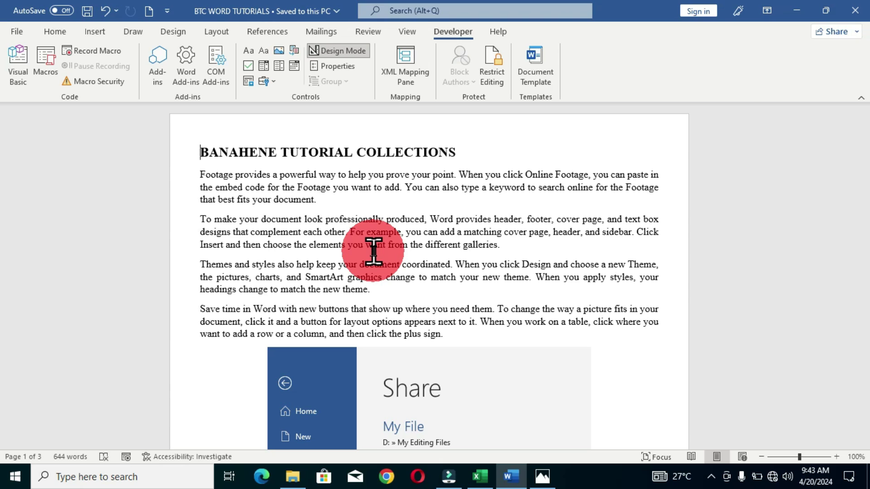
Insert a Windows Media Player ActiveX control at the end of the document
key("ctrl+End")
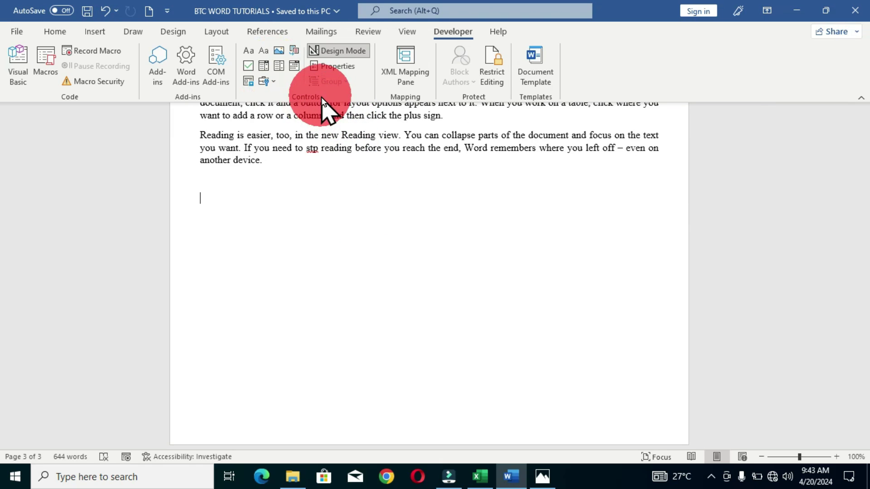
left_click(272, 81)
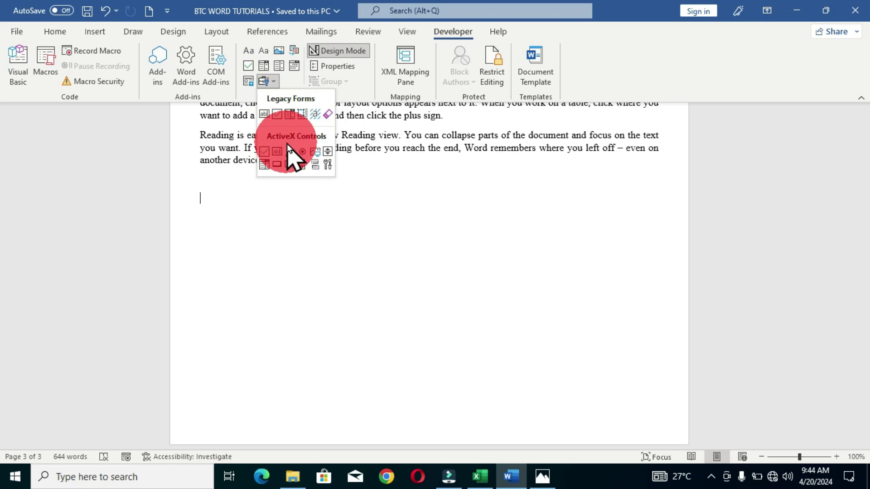
left_click(328, 165)
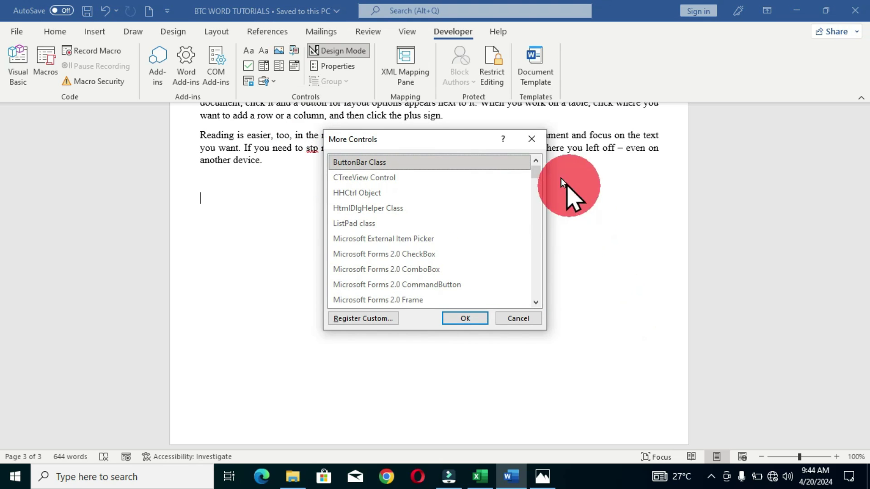
left_click_drag(537, 170, 541, 297)
left_click(482, 277)
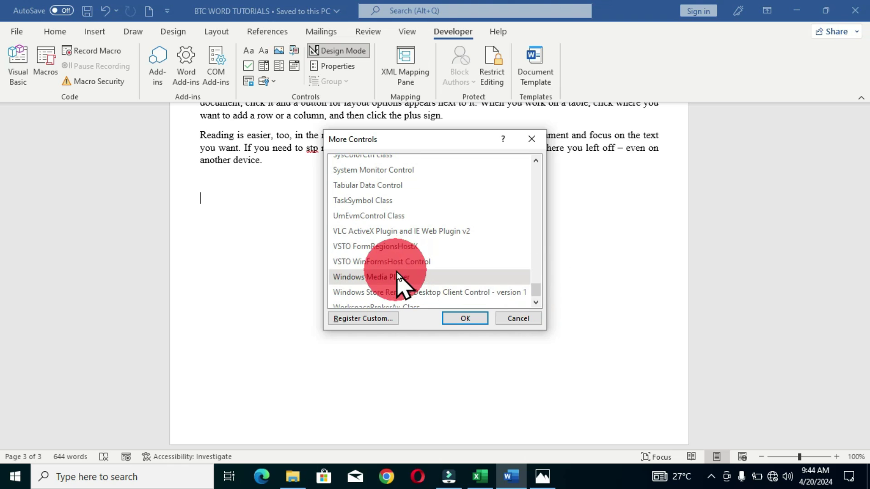
left_click(468, 318)
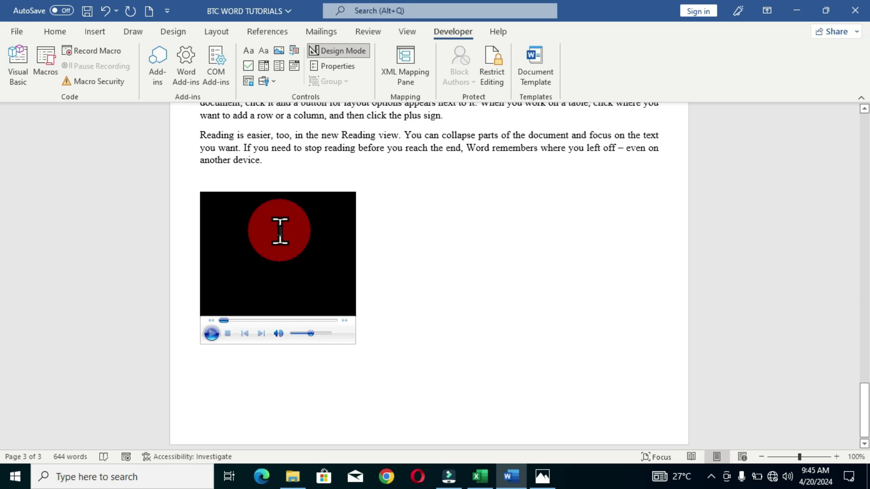
In the player control's custom properties, set the source file to the Automatic Link video from Mine Folder on the Desktop
left_click(269, 248)
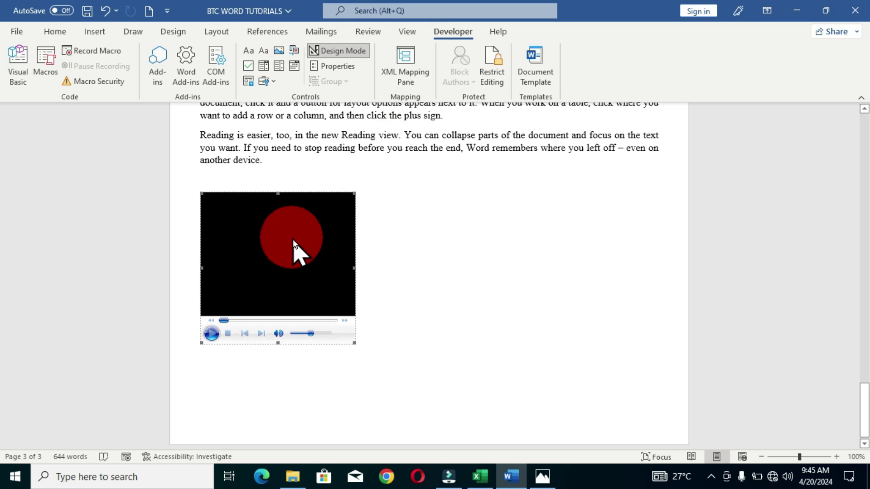
right_click(293, 247)
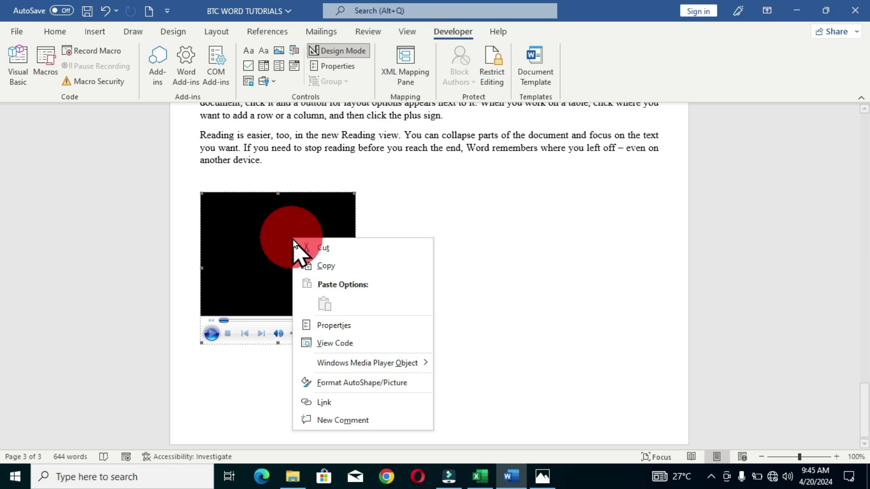
left_click(347, 328)
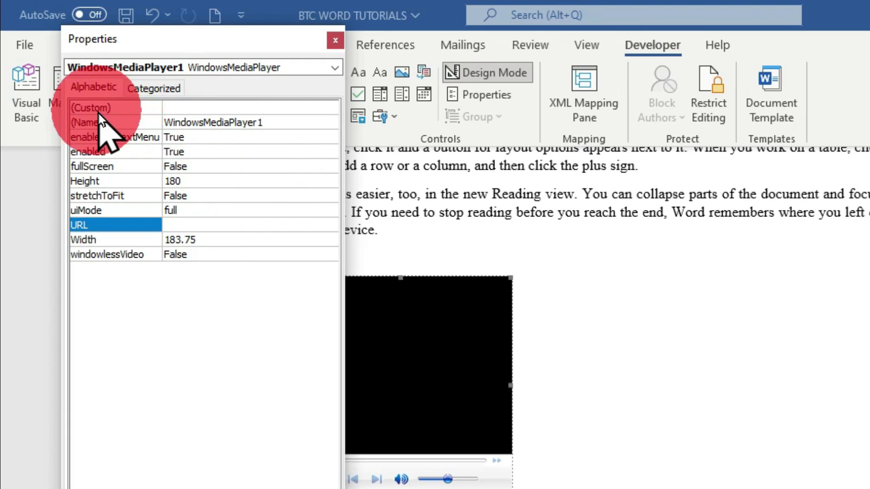
left_click(167, 107)
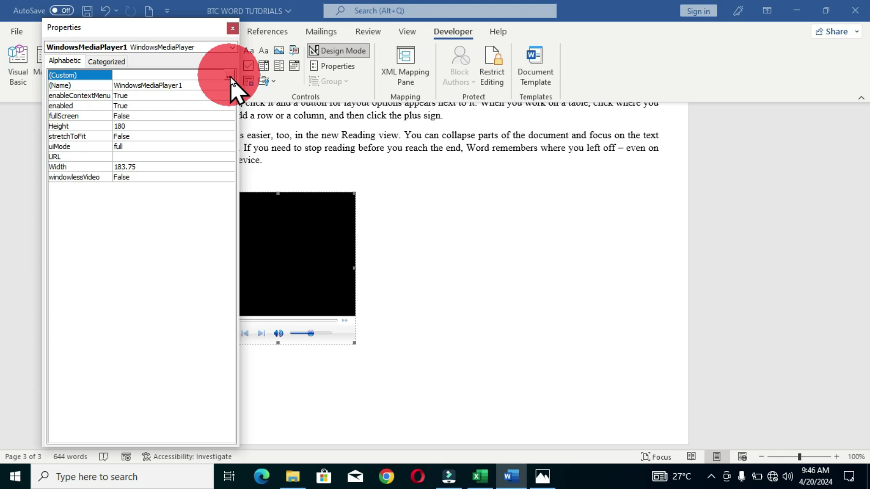
left_click(227, 77)
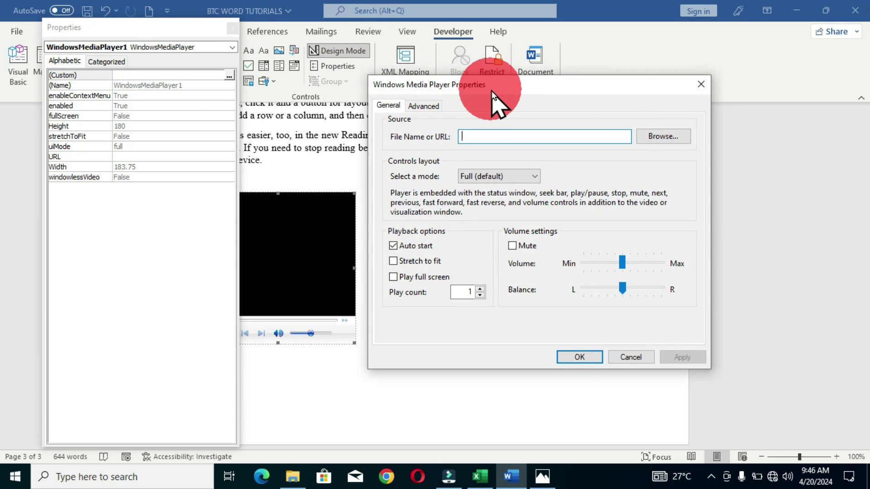
left_click_drag(491, 90, 442, 119)
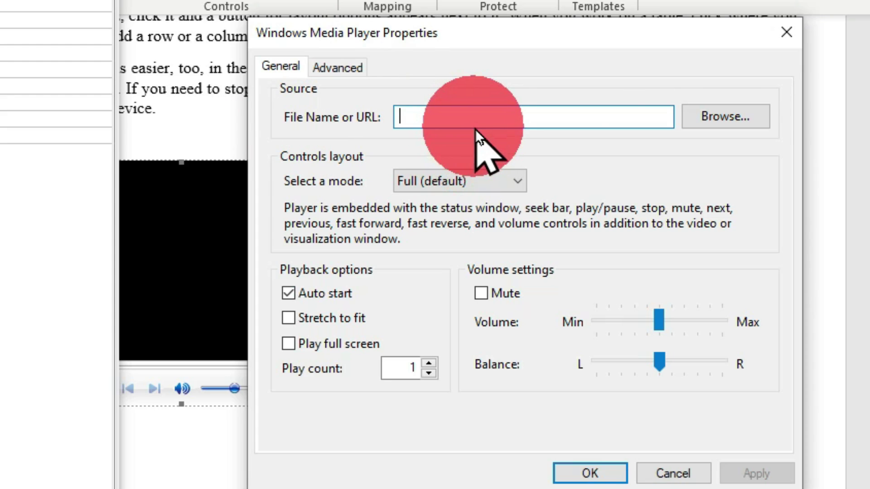
left_click(729, 116)
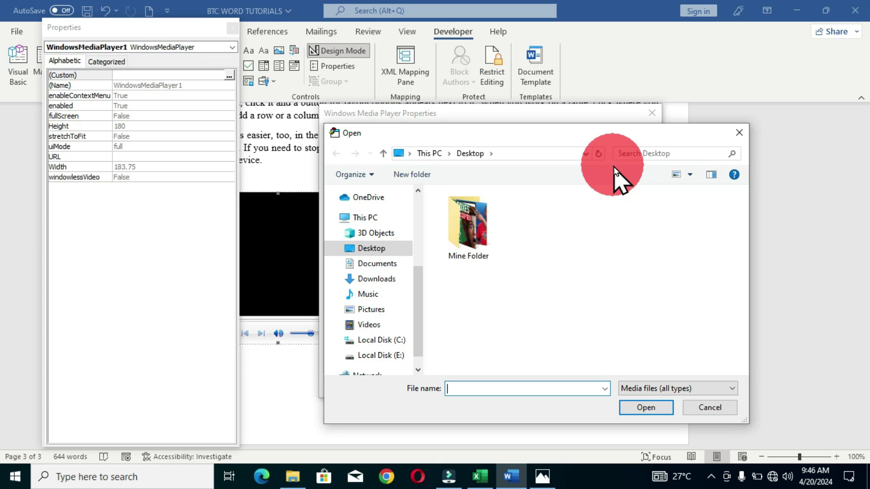
double_click(473, 209)
left_click(453, 234)
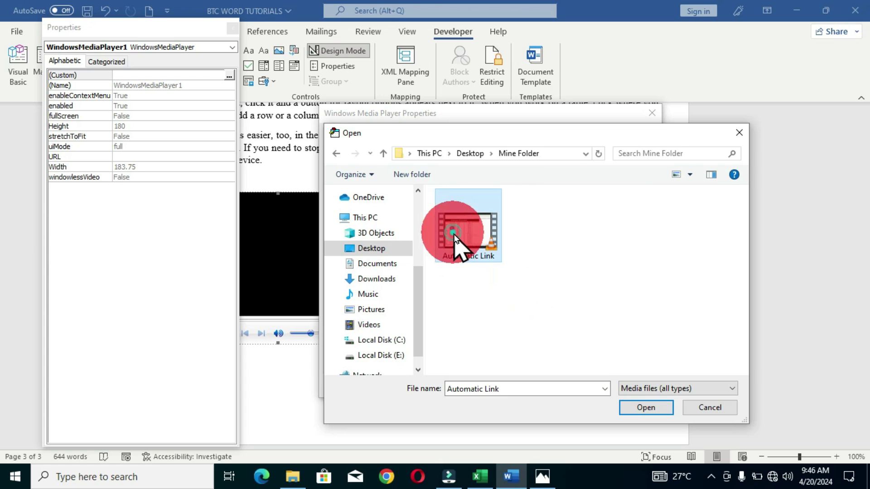
left_click(645, 407)
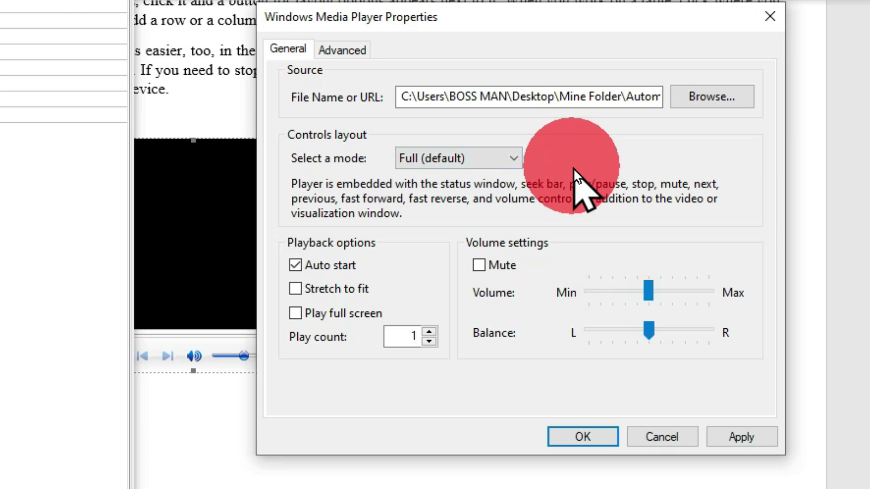
Set the player's controls layout to Mini, review the advanced settings and confirm the media player properties
left_click(515, 166)
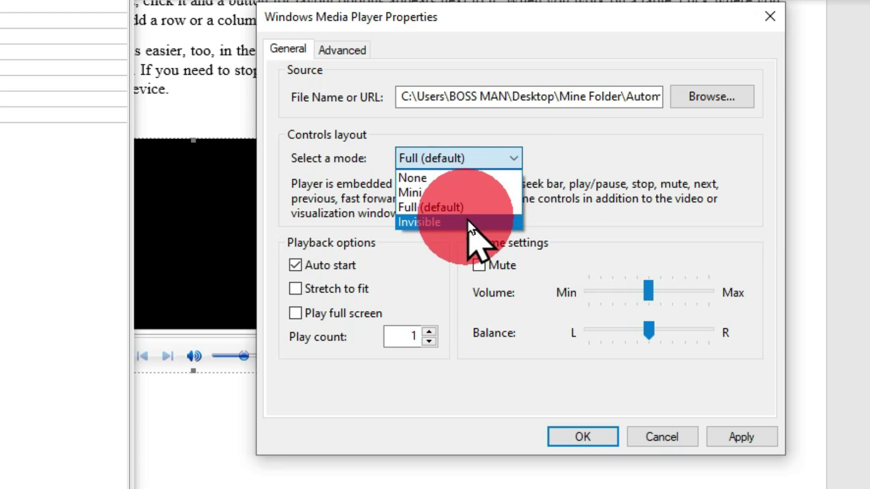
left_click(483, 197)
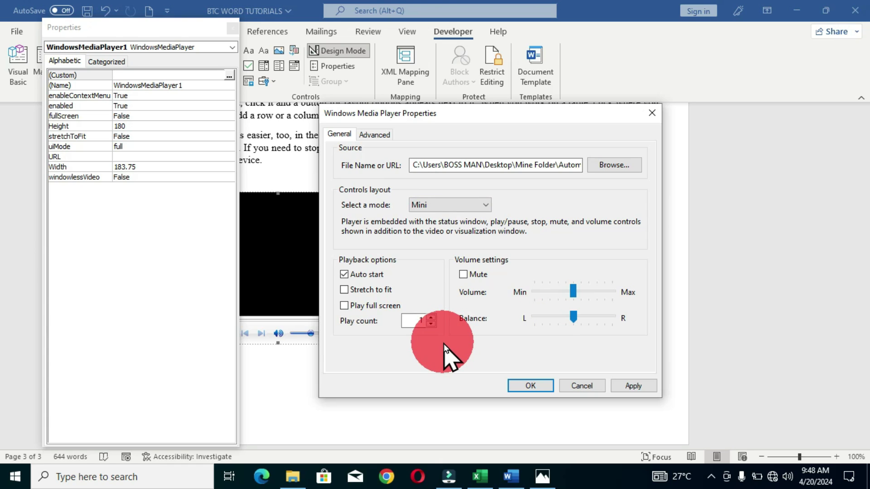
left_click(372, 135)
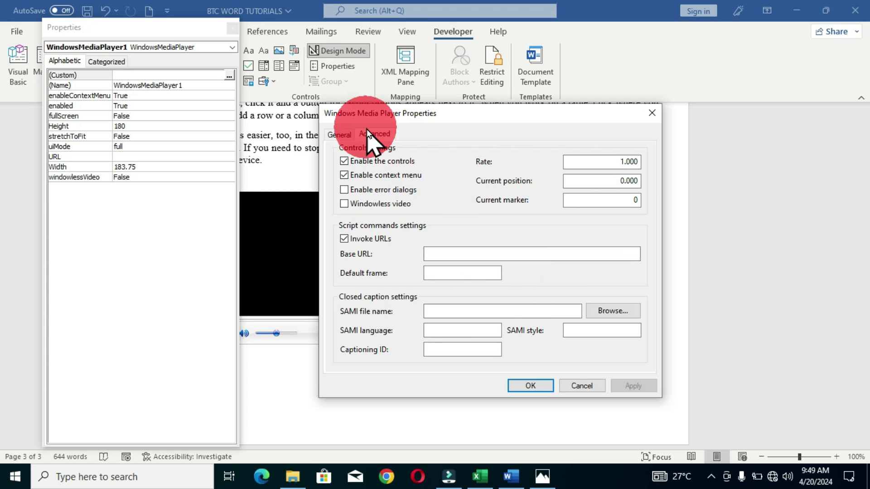
left_click(339, 134)
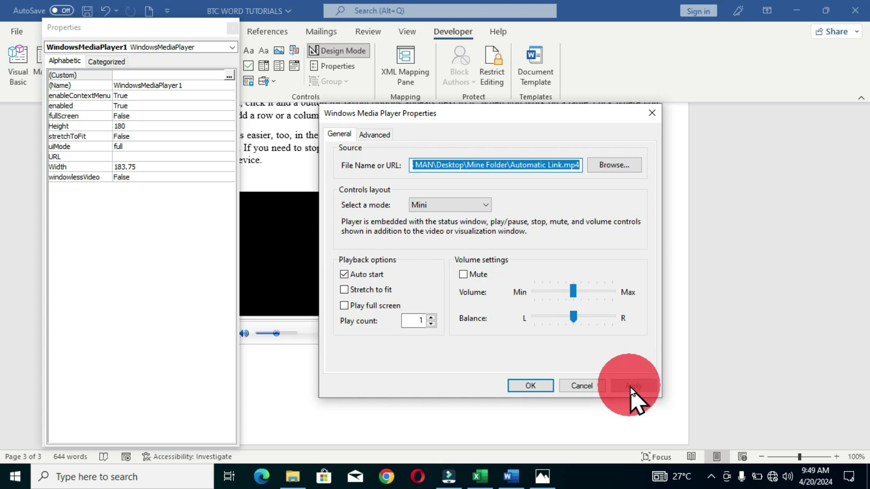
left_click(538, 386)
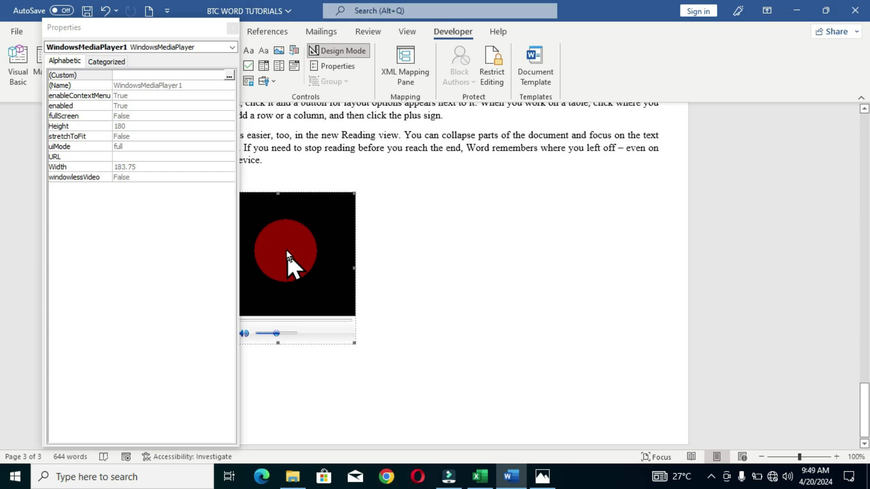
Name the player control MyVideo and set its height to 300
left_click(154, 39)
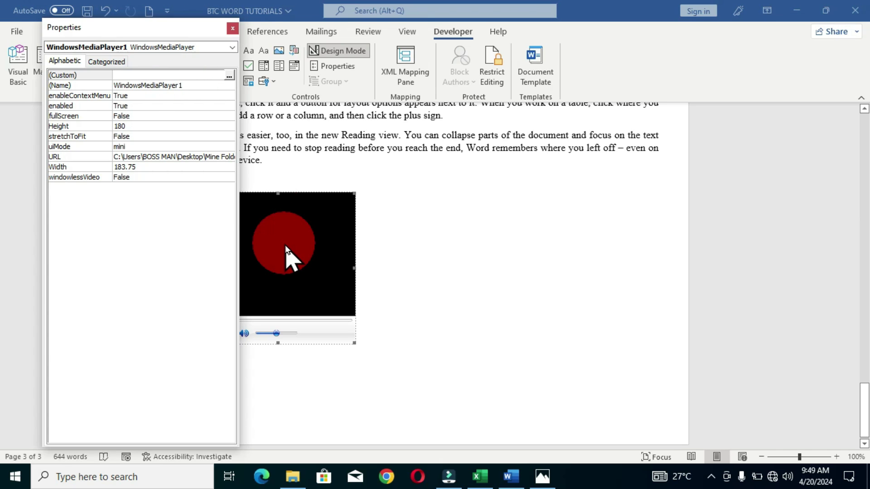
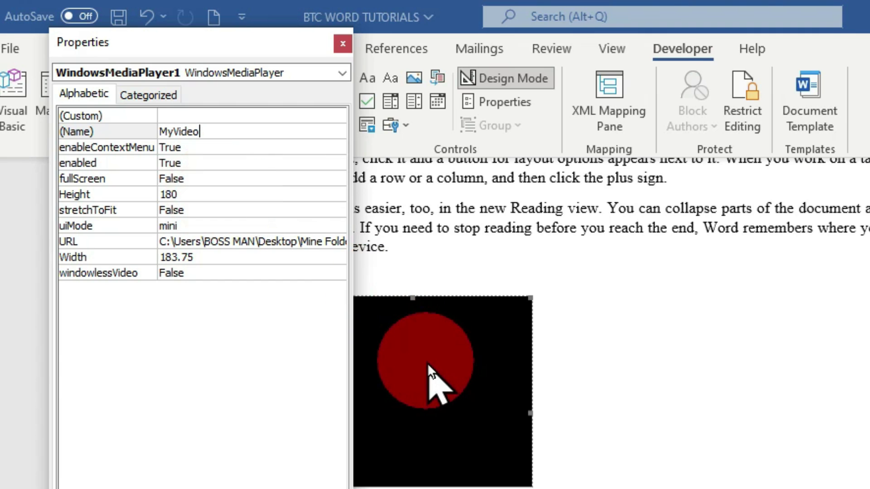
left_click(208, 195)
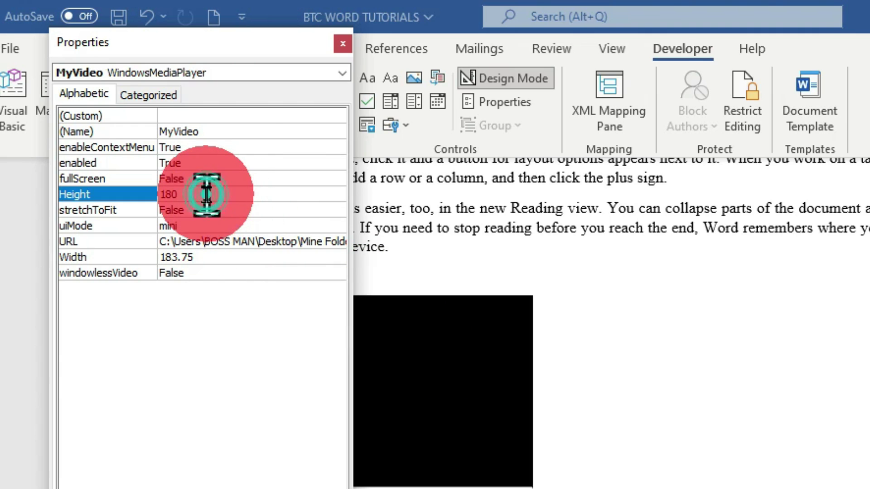
left_click(206, 194)
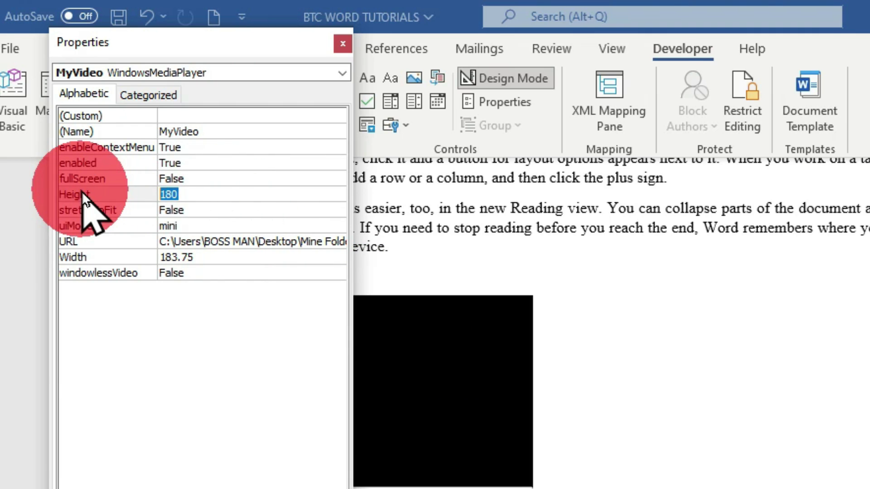
type("300")
Set the player control's width to 200.25
left_click(261, 262)
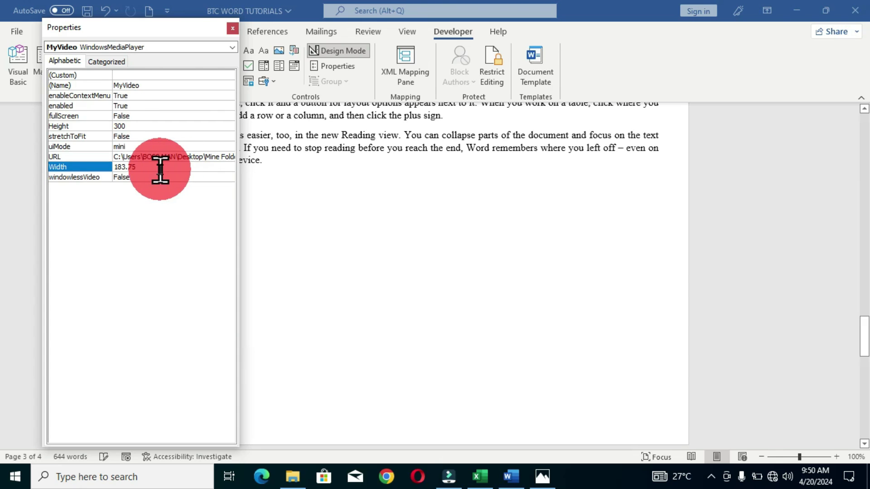
left_click(159, 168)
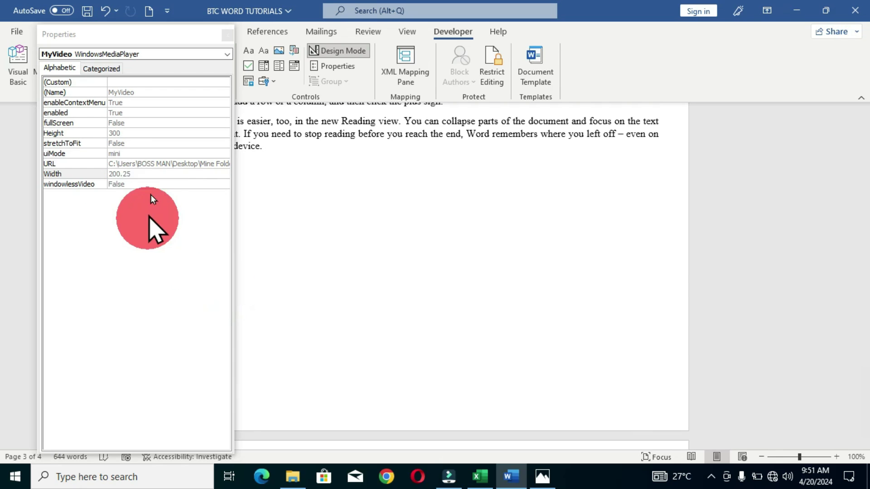
type("200.25")
left_click(144, 226)
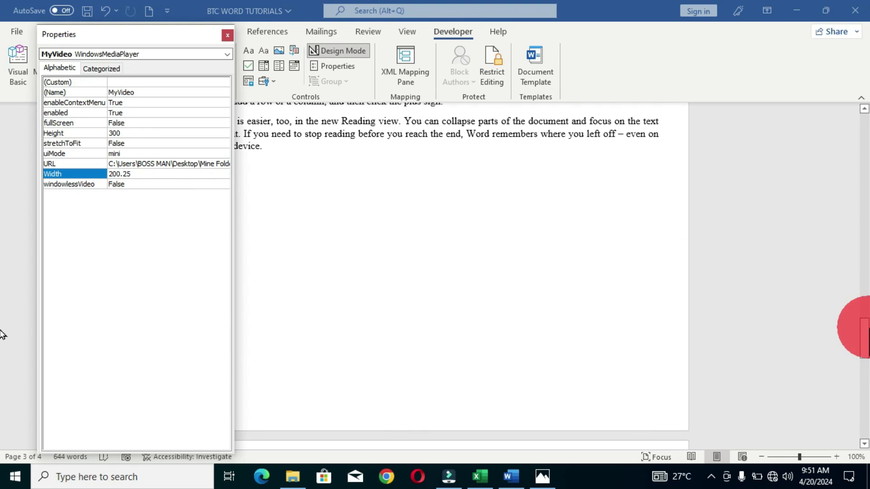
Set the player control's height to 200.25 and width to 180, then close its properties
left_click_drag(864, 327, 864, 371)
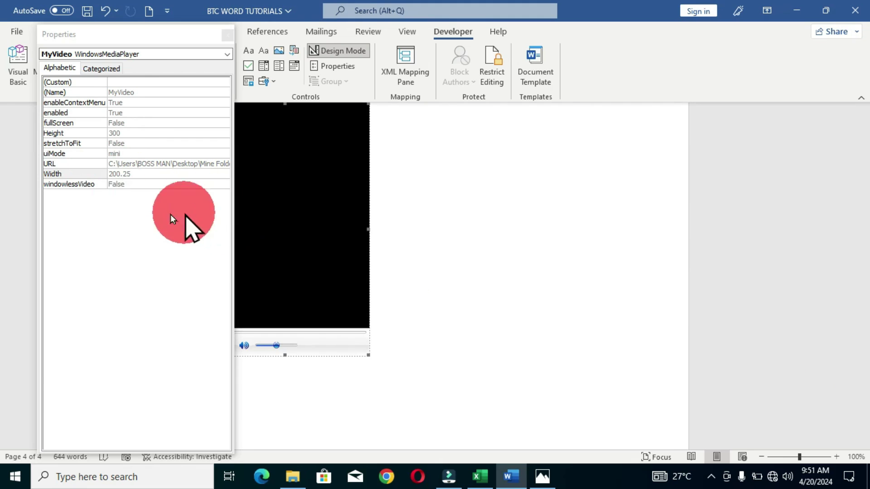
left_click(157, 237)
left_click(136, 132)
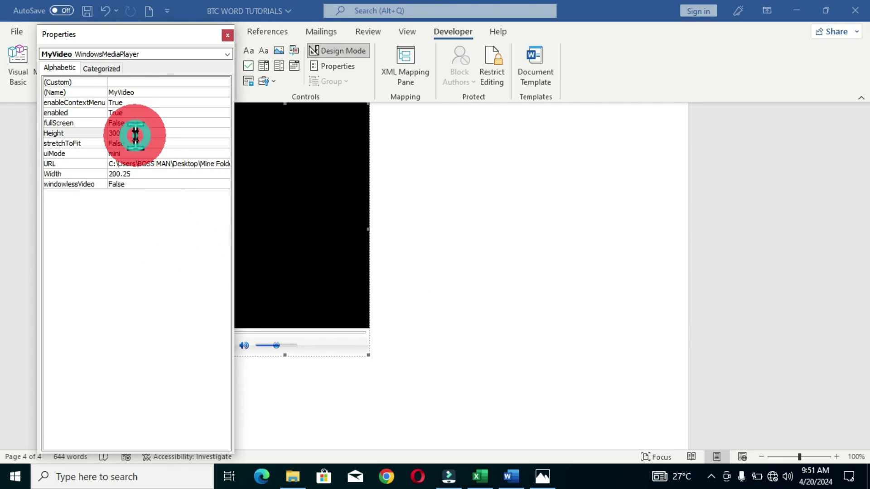
key("Return")
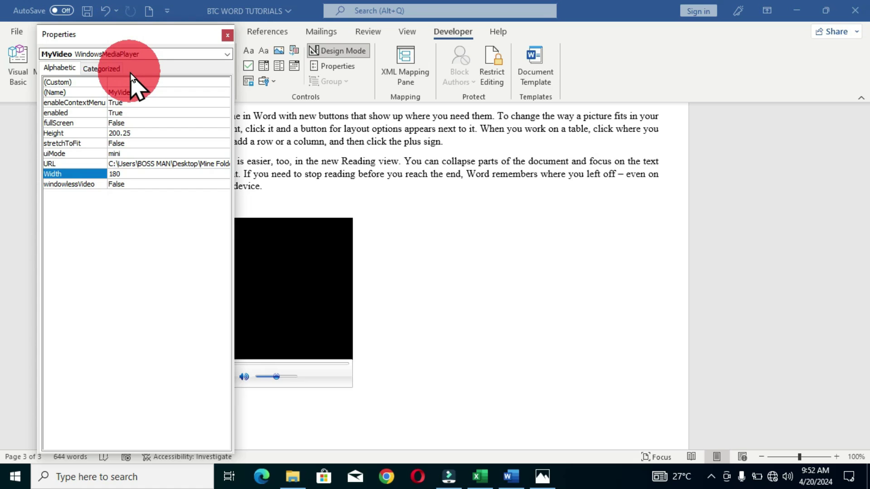
left_click(228, 36)
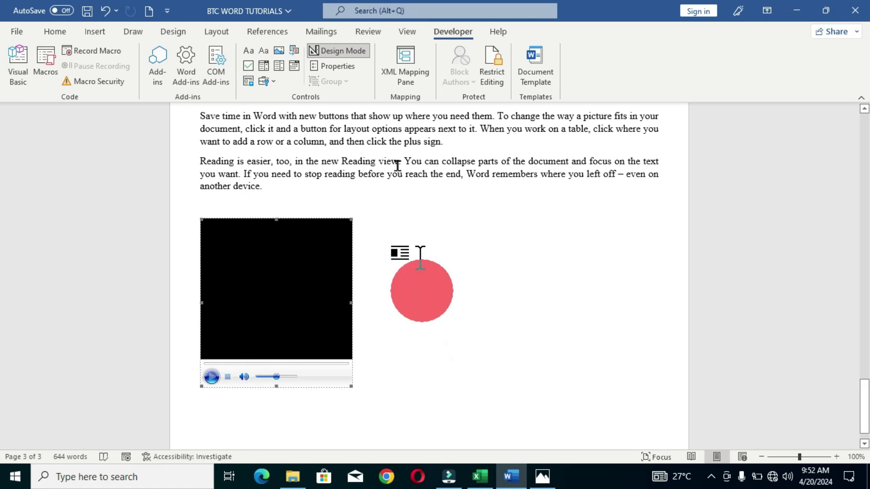
Turn off Design Mode and play the embedded video in full screen
left_click(351, 53)
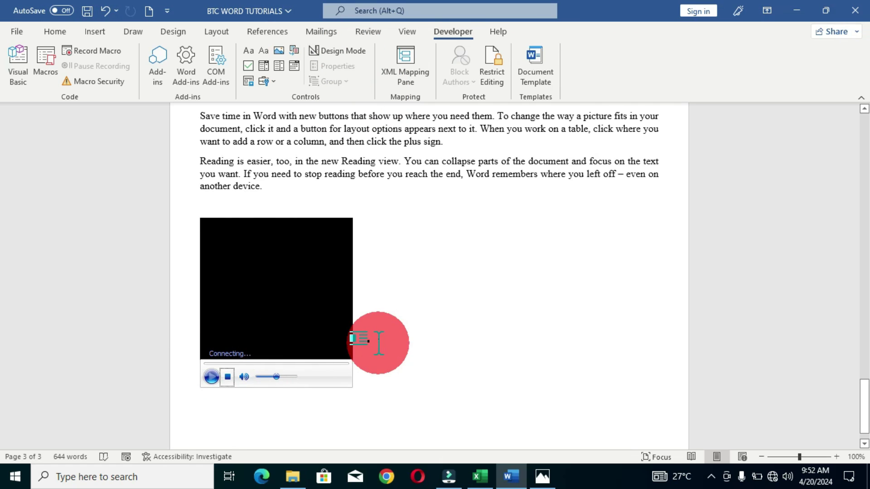
left_click_drag(864, 346, 865, 365)
double_click(371, 282)
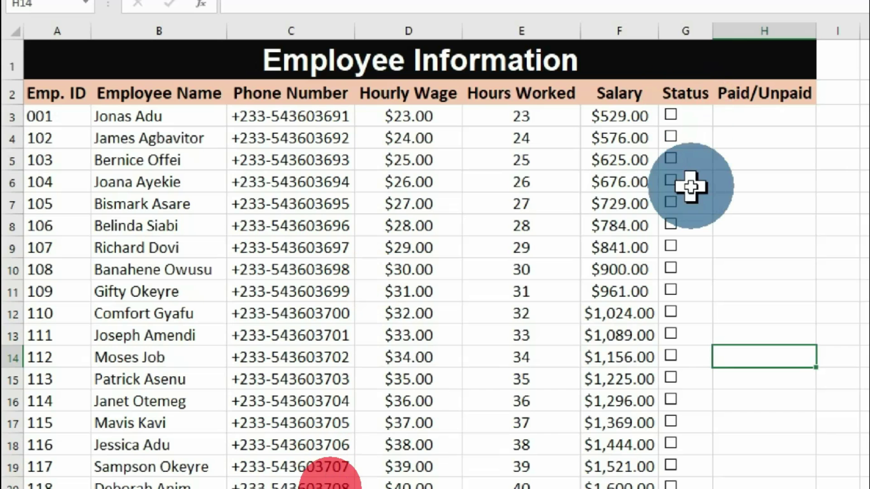
mouse_move(326, 472)
left_click(514, 468)
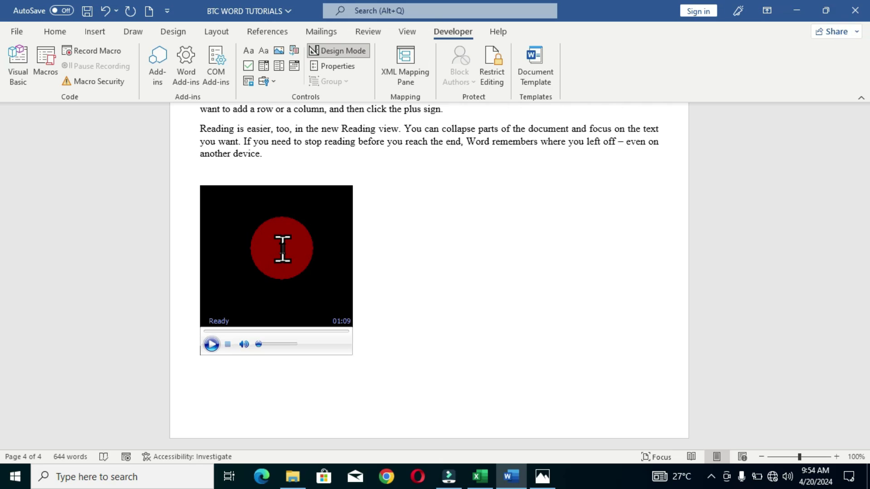
Replace the embedded video player with a picture content control and turn off Design Mode
left_click(241, 220)
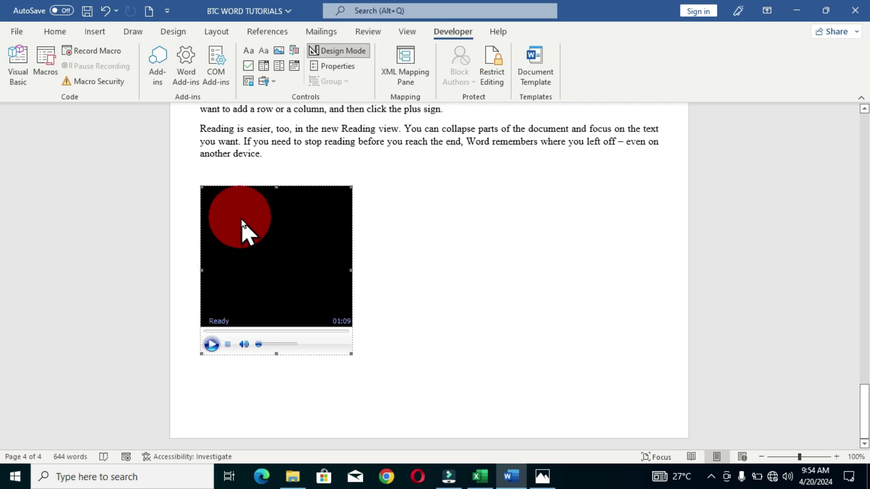
key("Delete")
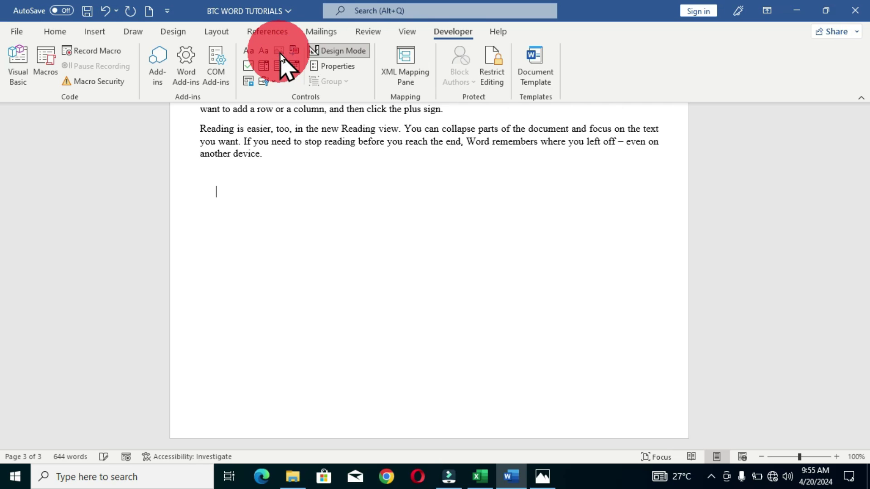
left_click(280, 52)
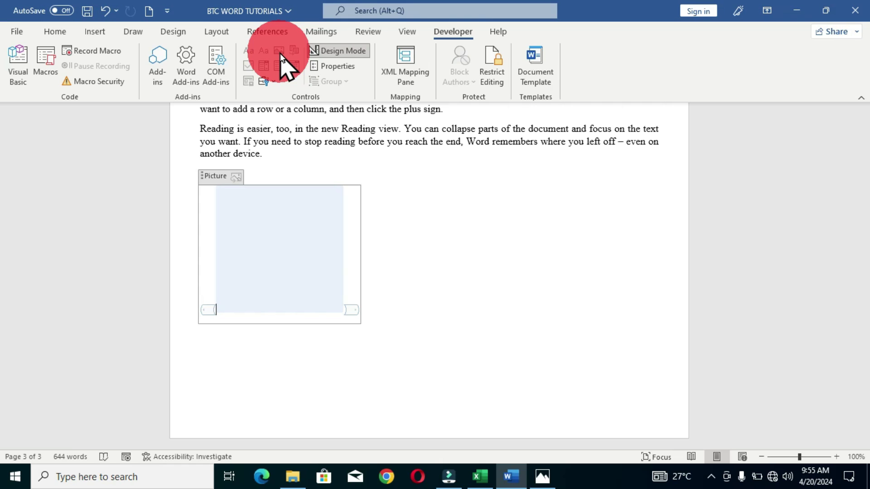
left_click(351, 272)
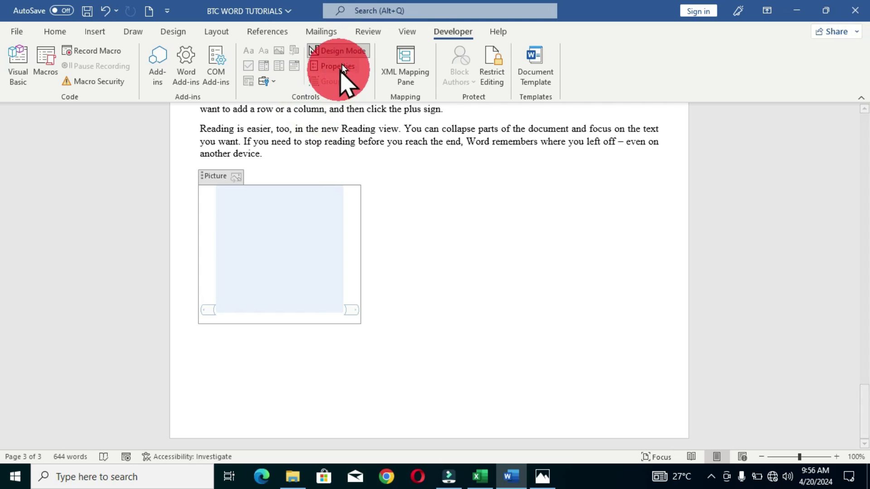
left_click(364, 50)
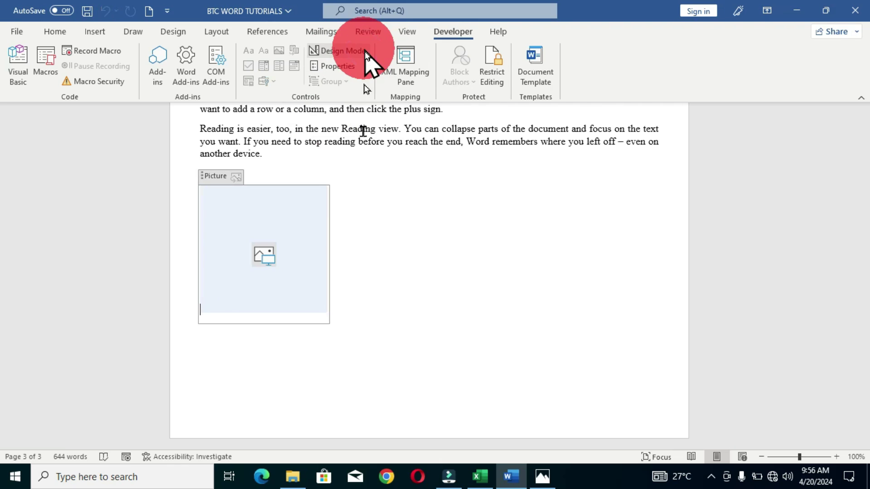
left_click(335, 310)
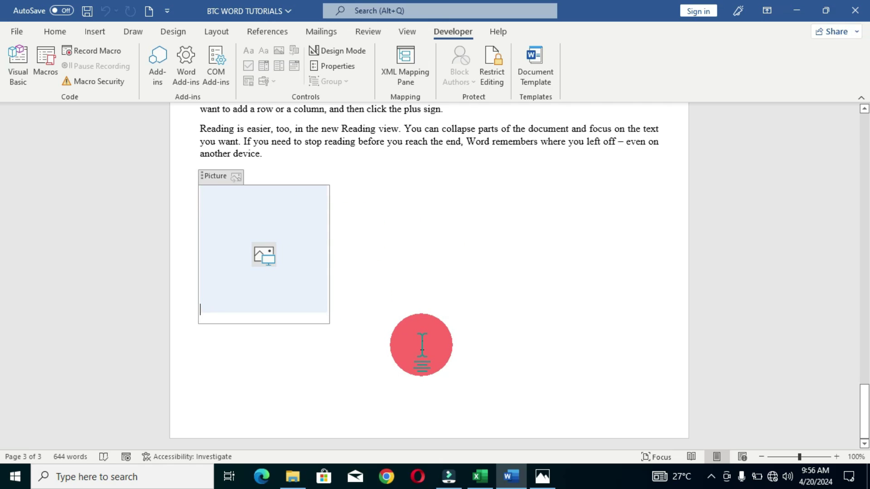
Fill the content control with the Excel Thumbnail picture from the desktop's Mine Folder and enlarge it to about 70% of the text width
left_click(268, 260)
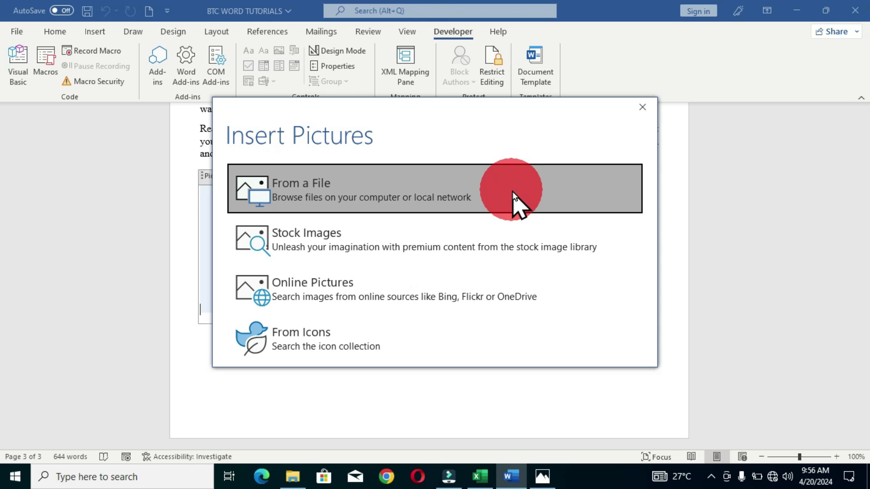
left_click(515, 198)
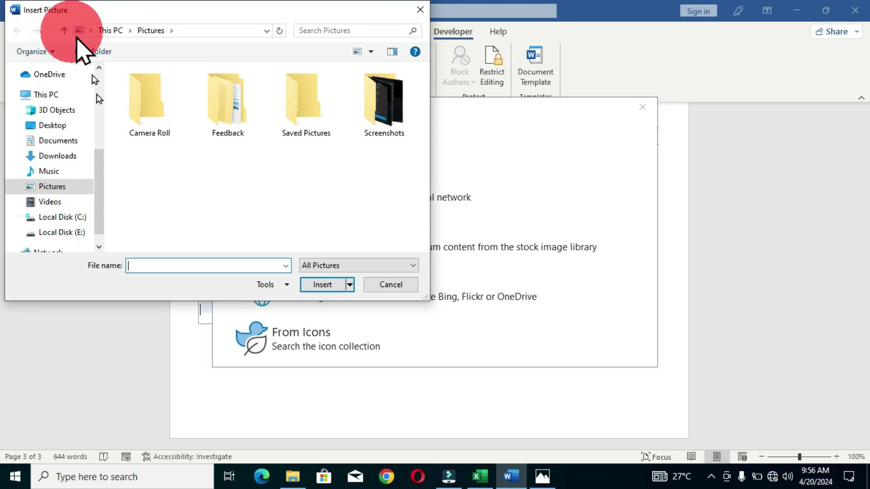
left_click(52, 129)
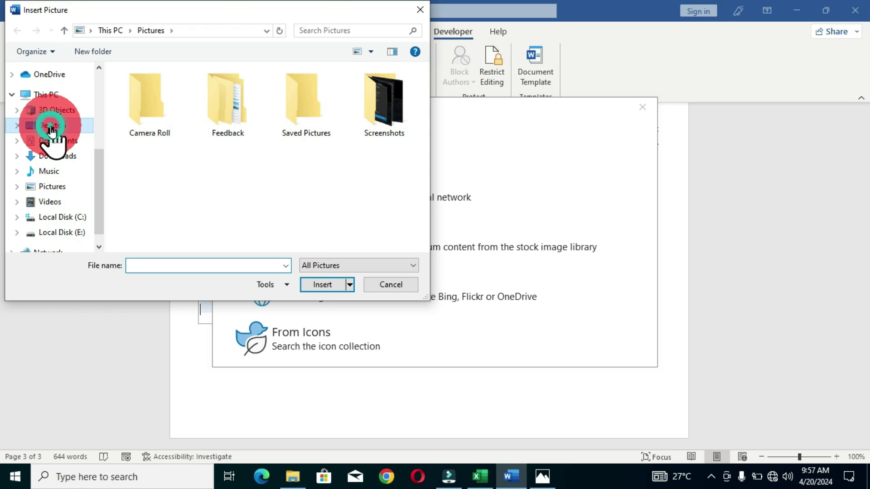
left_click(141, 116)
double_click(140, 113)
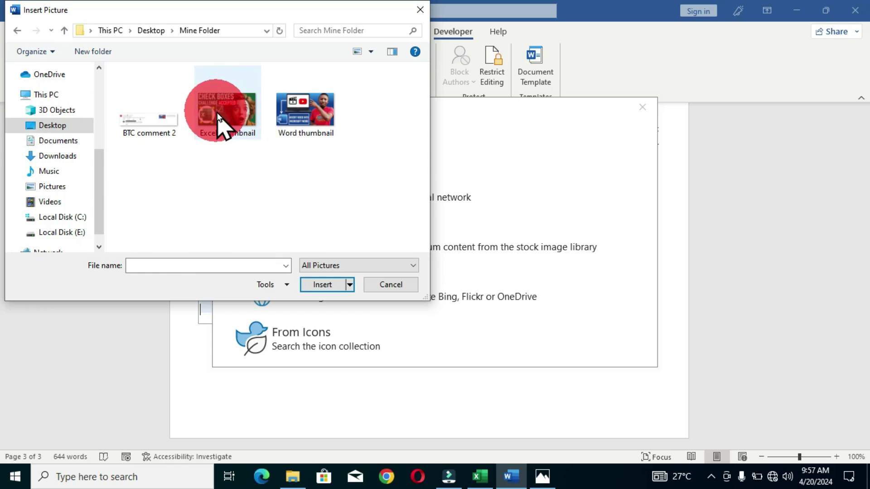
left_click(216, 117)
left_click(322, 285)
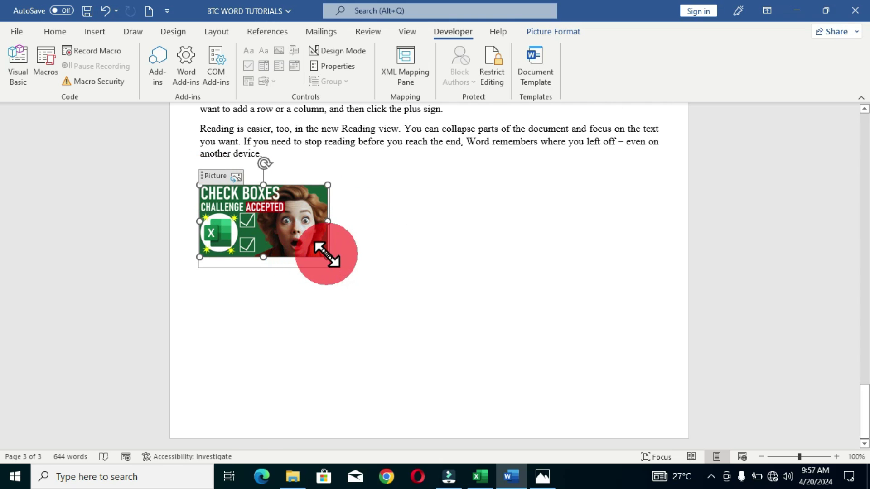
left_click_drag(325, 255, 397, 366)
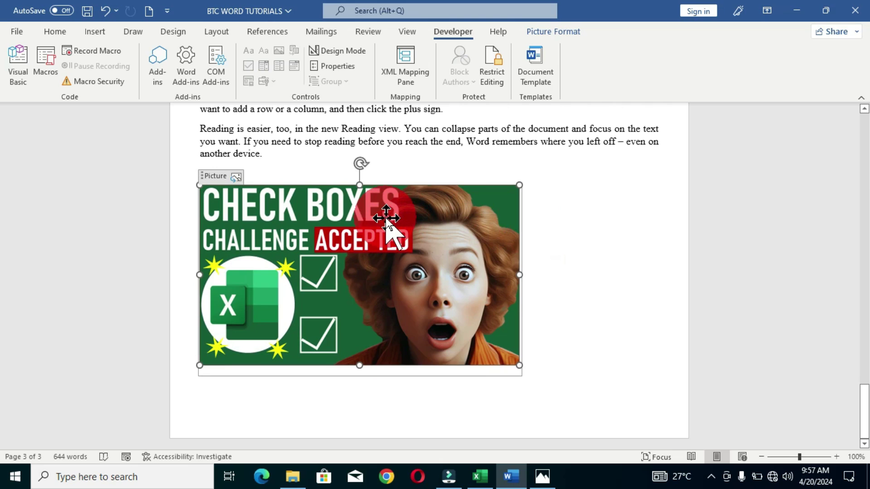
left_click(551, 289)
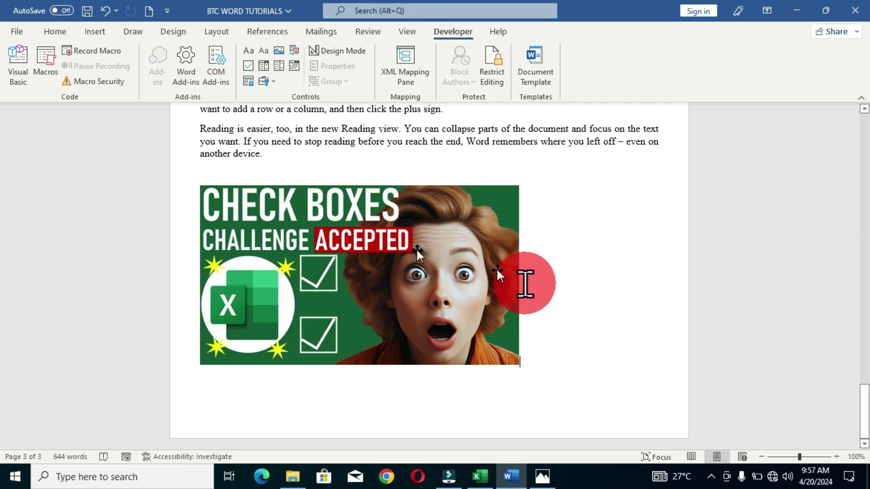
Remove the content control around the thumbnail picture, keeping the picture itself
left_click(355, 240)
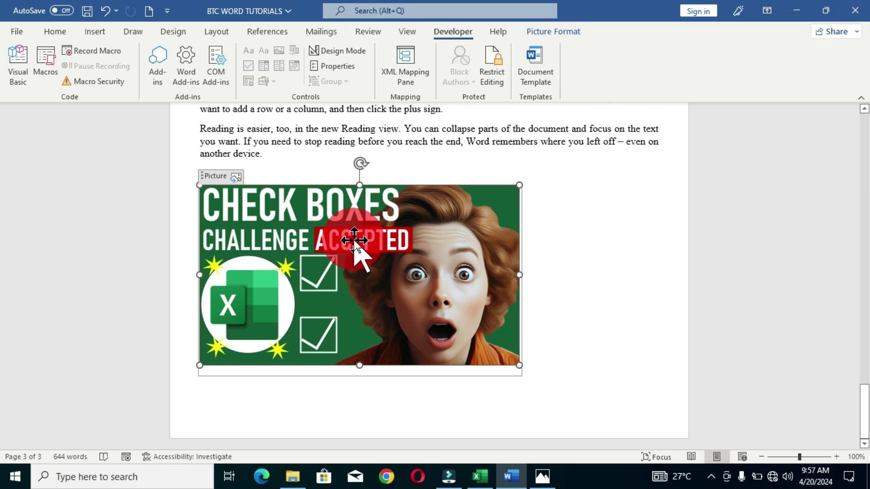
right_click(354, 241)
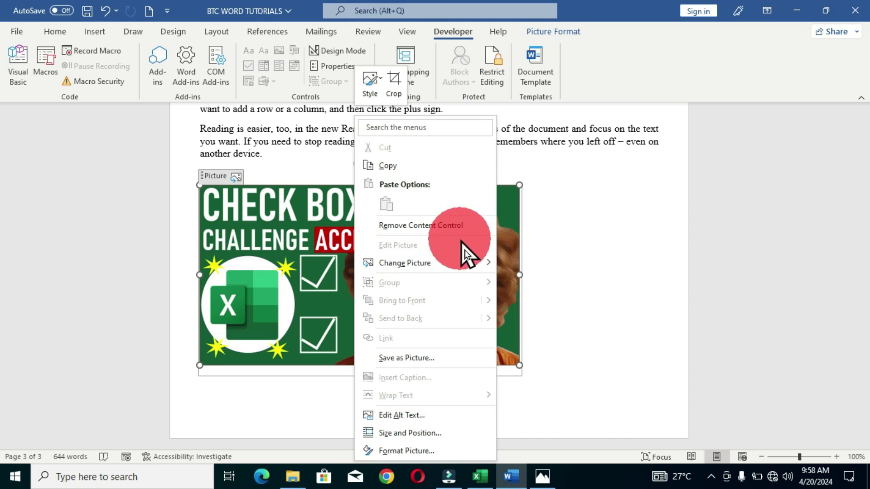
mouse_move(469, 259)
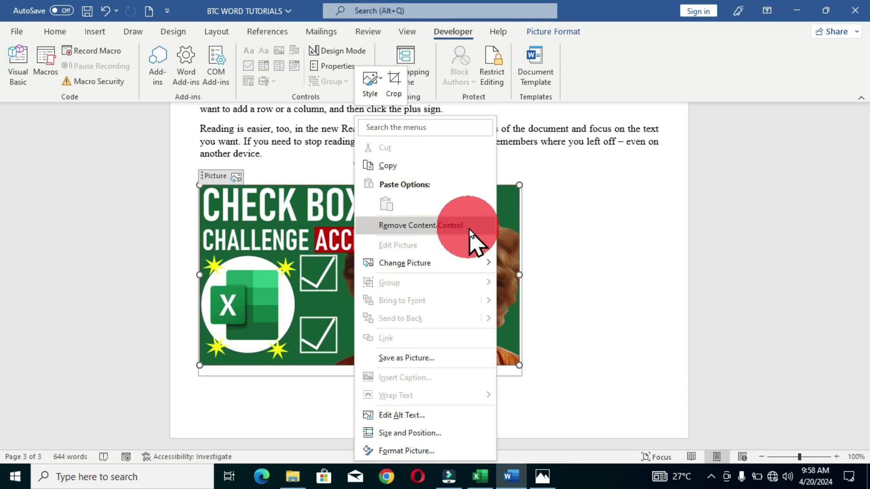
right_click(430, 236)
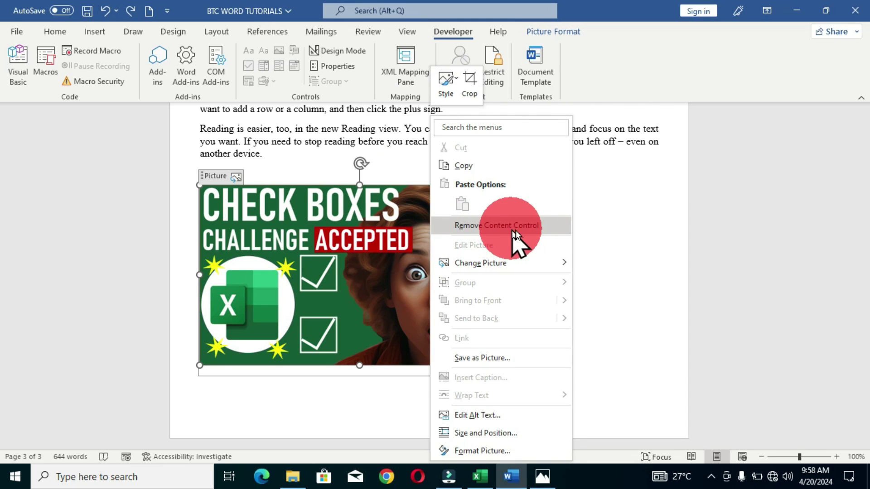
left_click(548, 226)
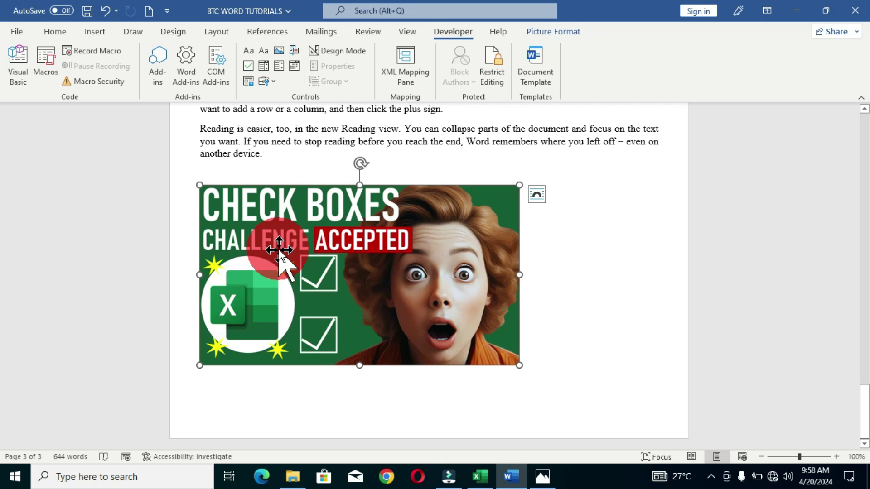
Start inserting a hyperlink on the thumbnail picture, with an existing file from the current folder as the link type
right_click(365, 247)
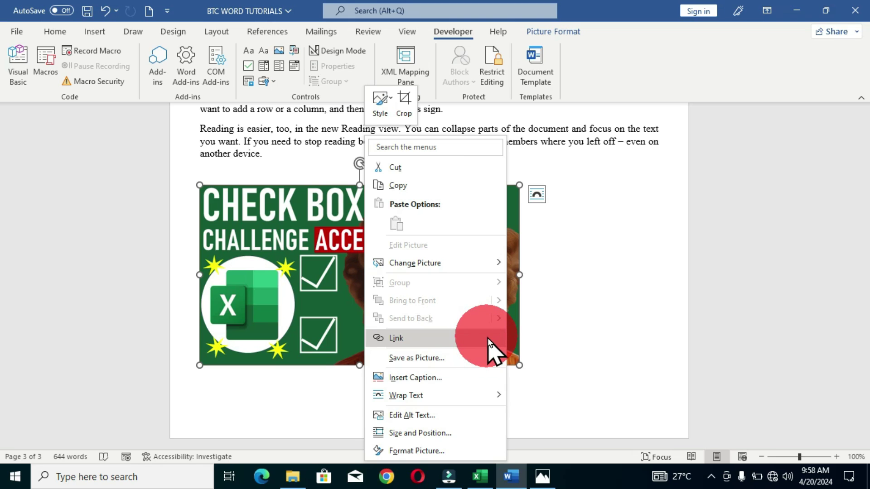
left_click(386, 283)
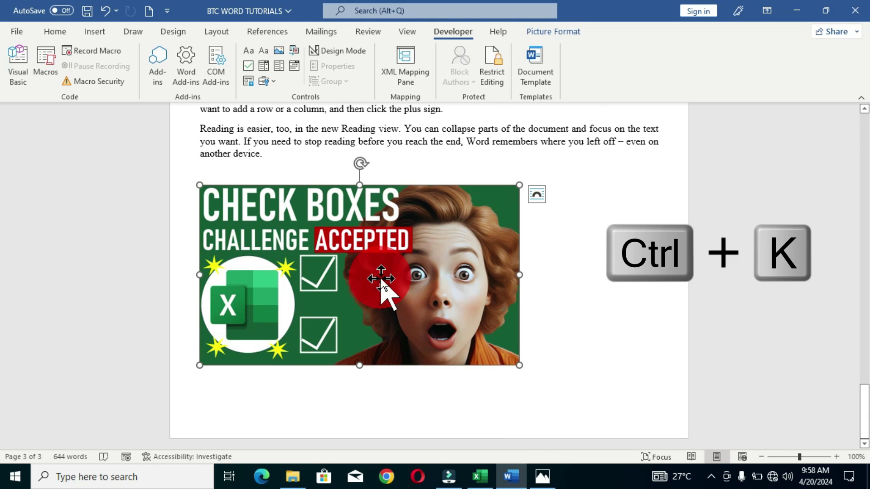
key("ctrl+k")
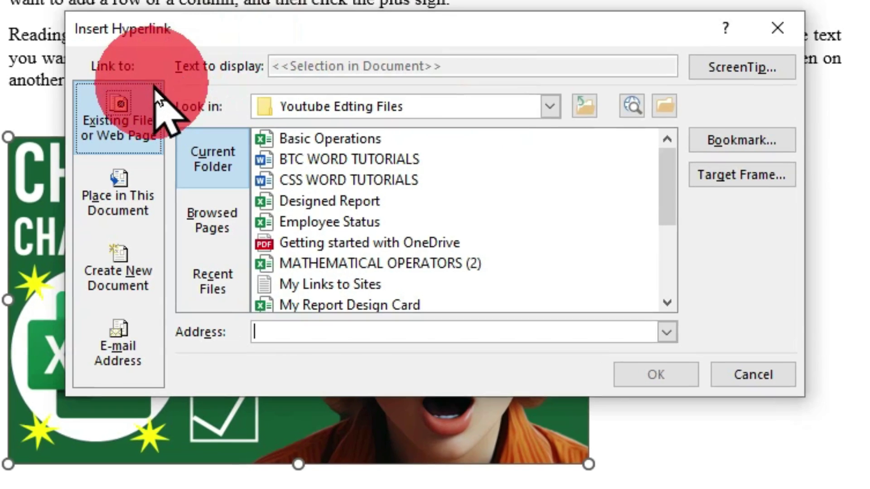
left_click(238, 145)
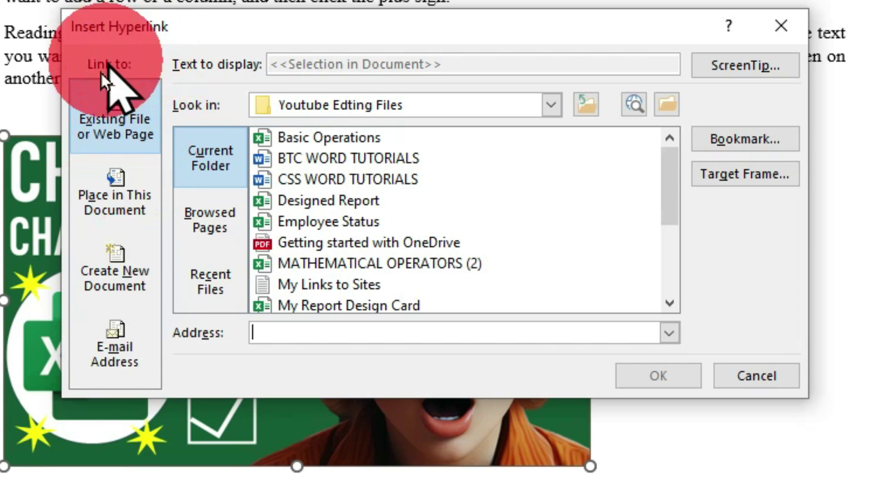
left_click(122, 96)
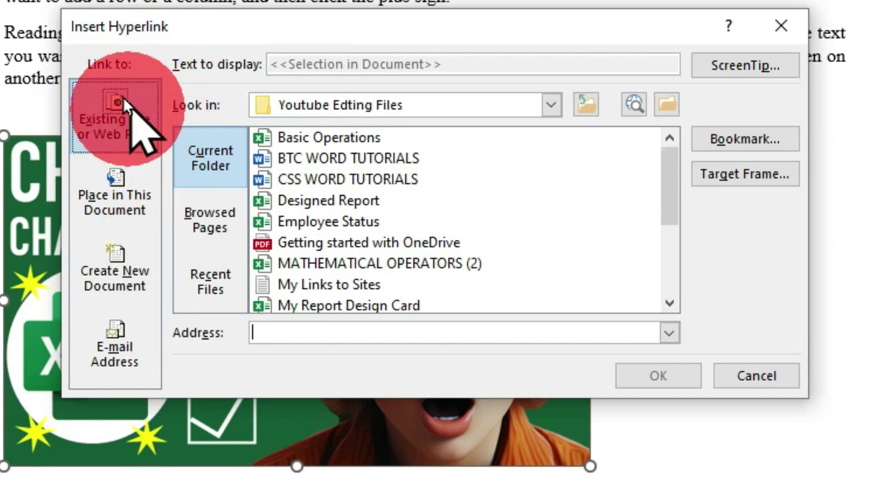
left_click(113, 124)
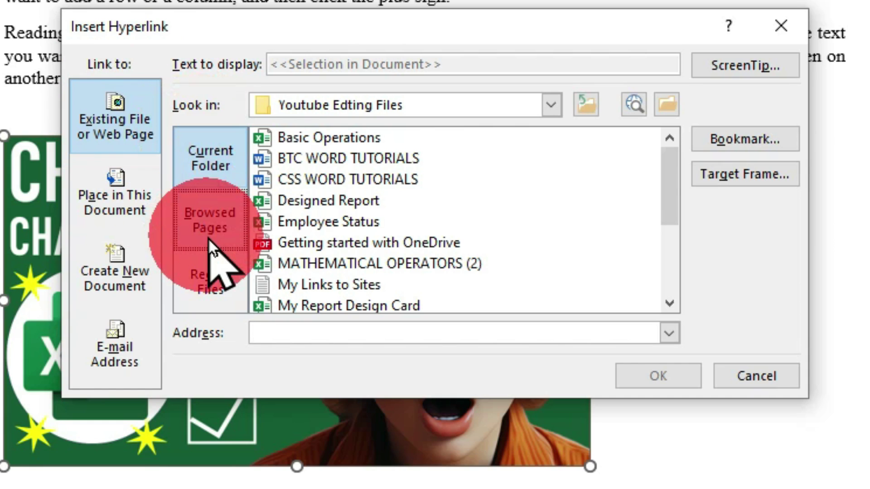
left_click(215, 156)
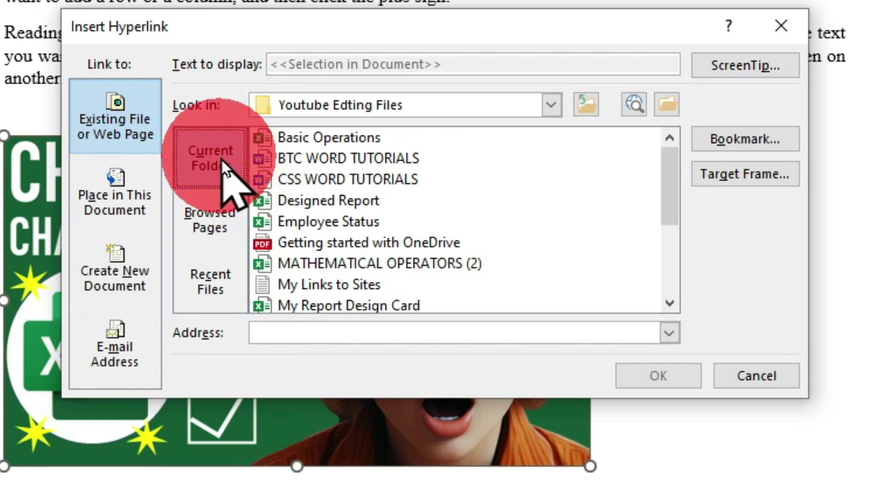
left_click(221, 159)
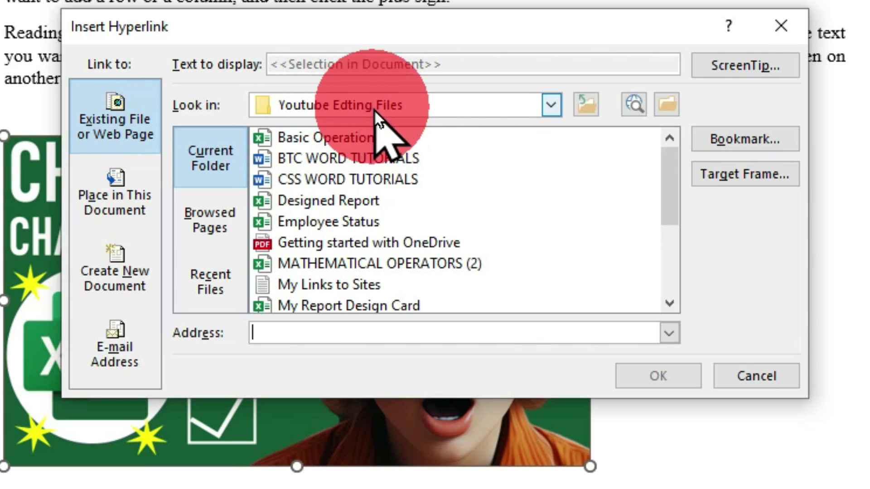
Link the picture to the video file Automatic Link.mp4 in the desktop's Mine Folder
left_click(551, 105)
left_click_drag(550, 196, 550, 147)
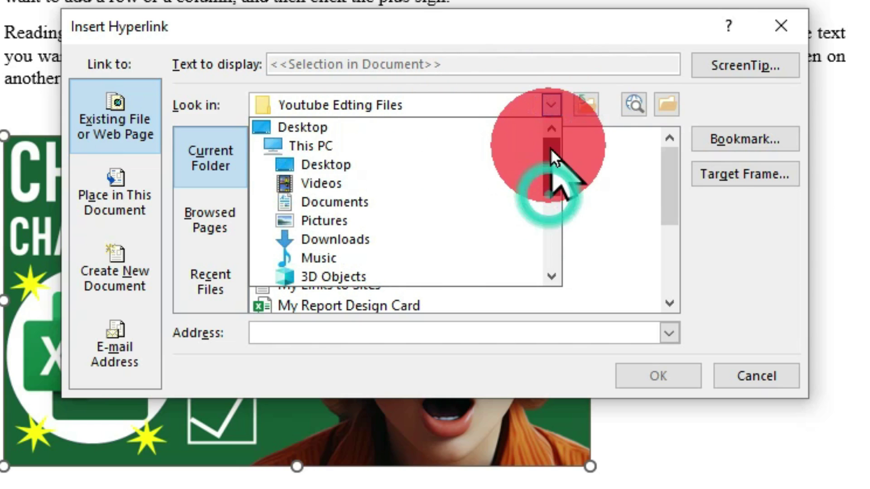
left_click(337, 164)
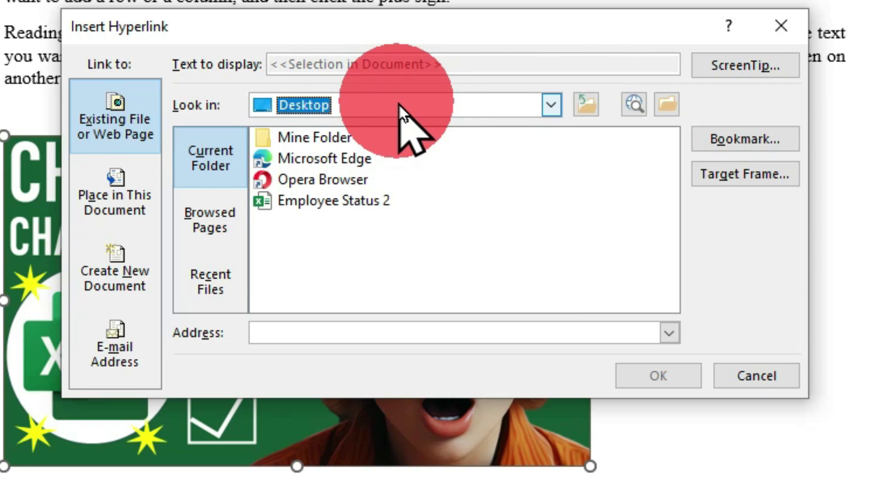
double_click(325, 137)
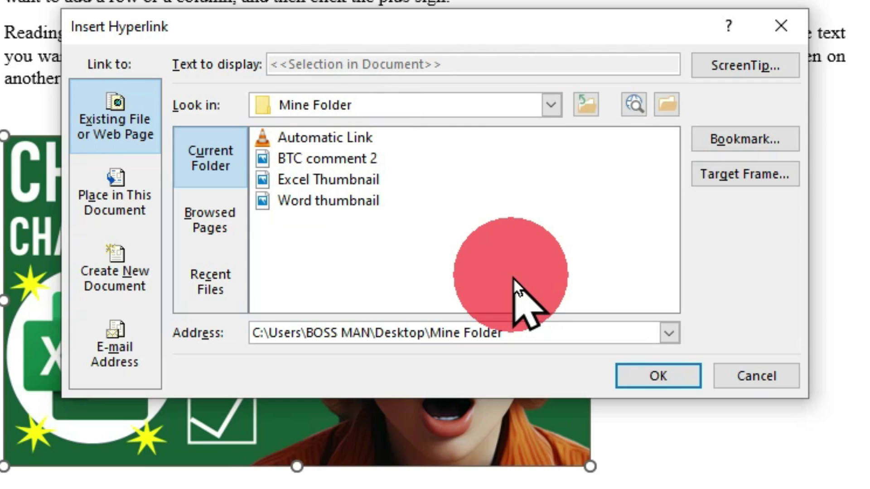
left_click(384, 142)
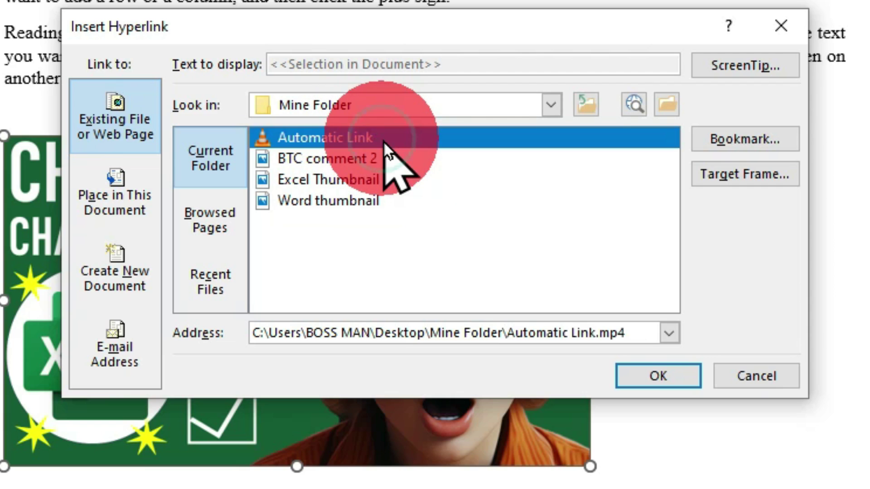
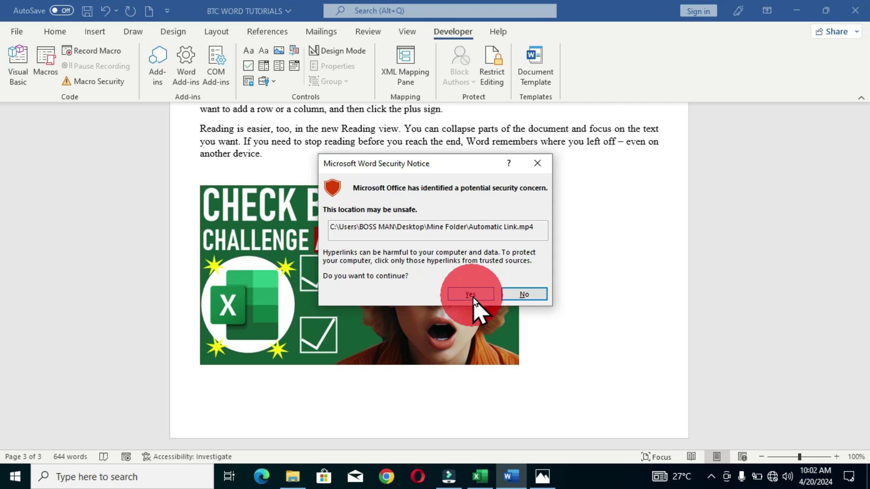
Test the picture's link by allowing the linked video to open in VLC, close the player and select the picture in Word
left_click(504, 342)
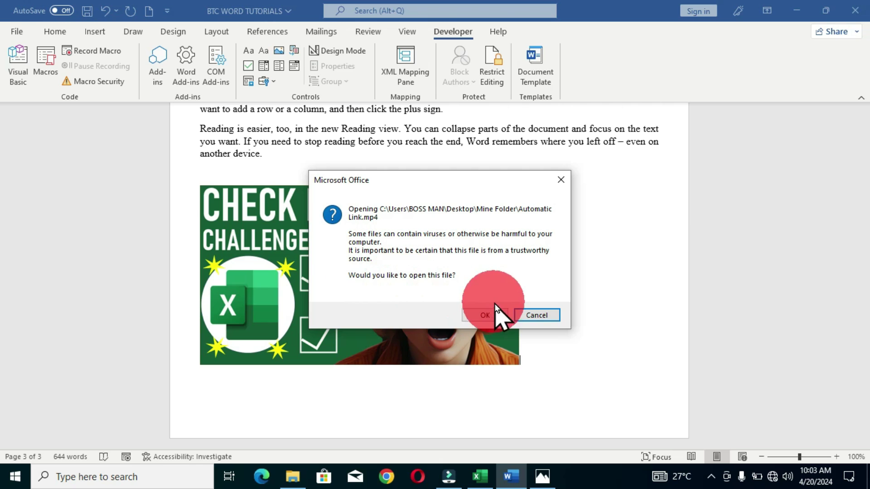
left_click(482, 315)
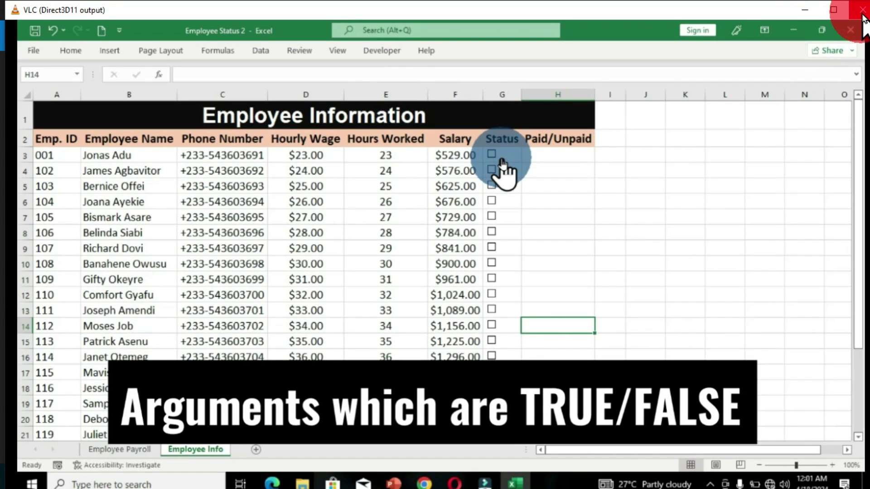
left_click(863, 18)
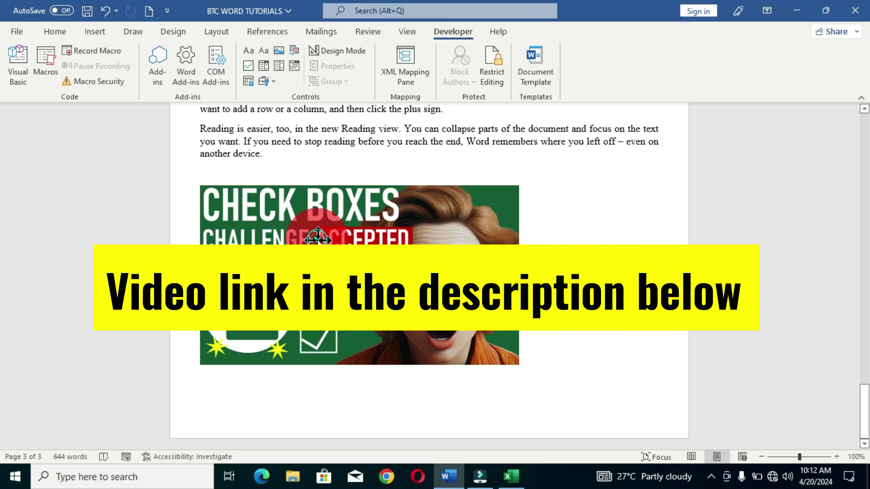
left_click(318, 236)
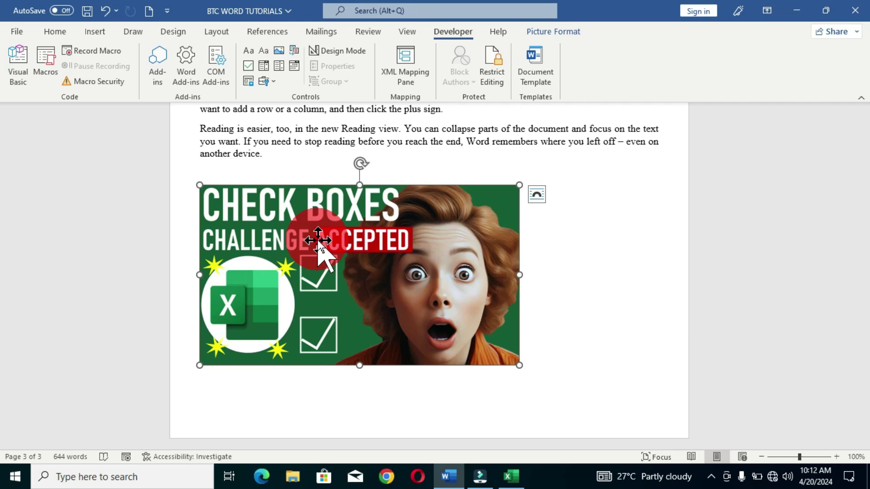
Delete the linked picture at the end of the document and insert the Excel Thumbnail picture from the desktop's Mine Folder instead
key("Delete")
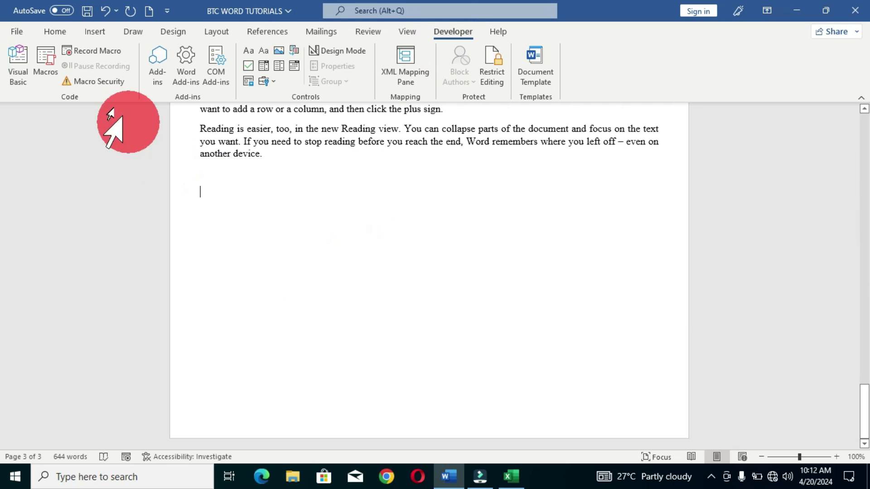
left_click(94, 31)
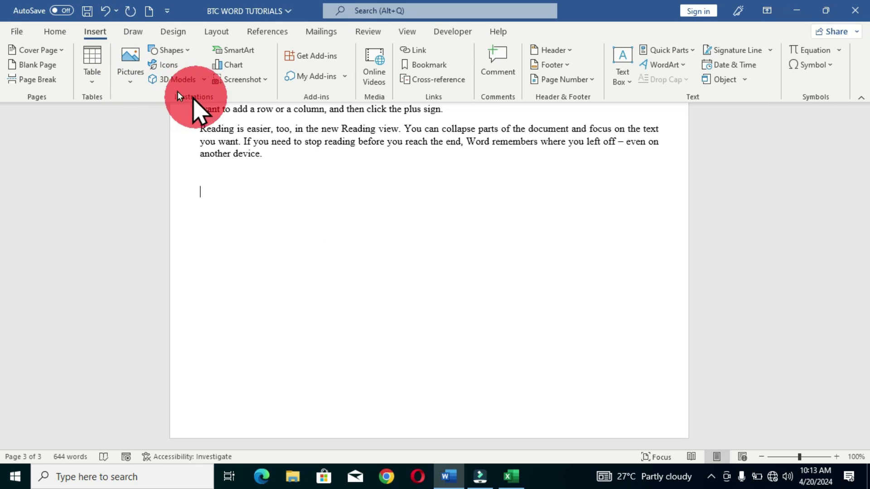
left_click(129, 65)
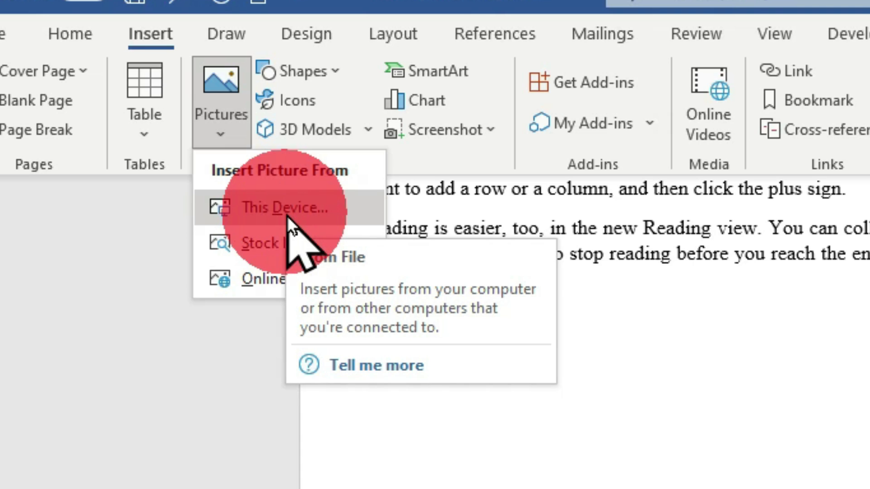
left_click(319, 208)
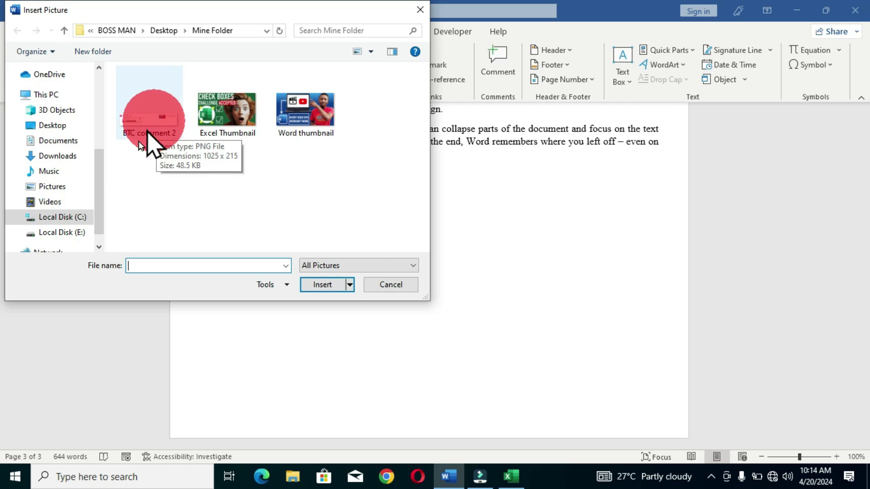
left_click(223, 123)
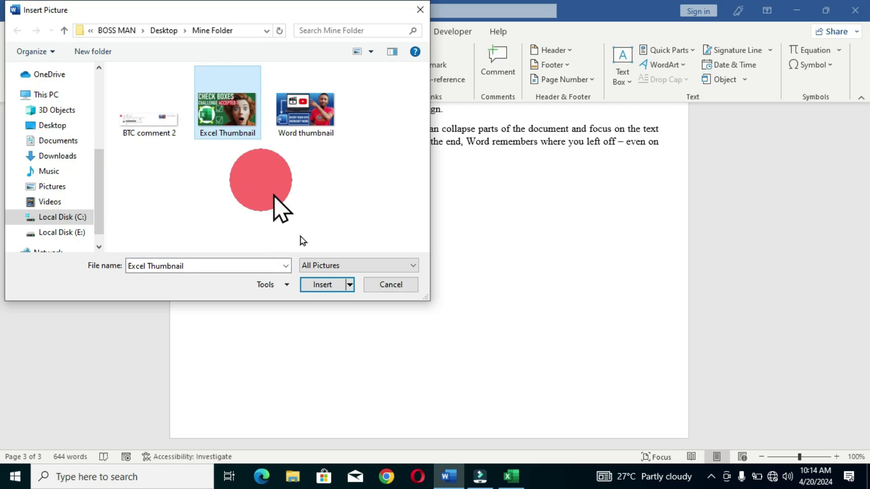
left_click(324, 284)
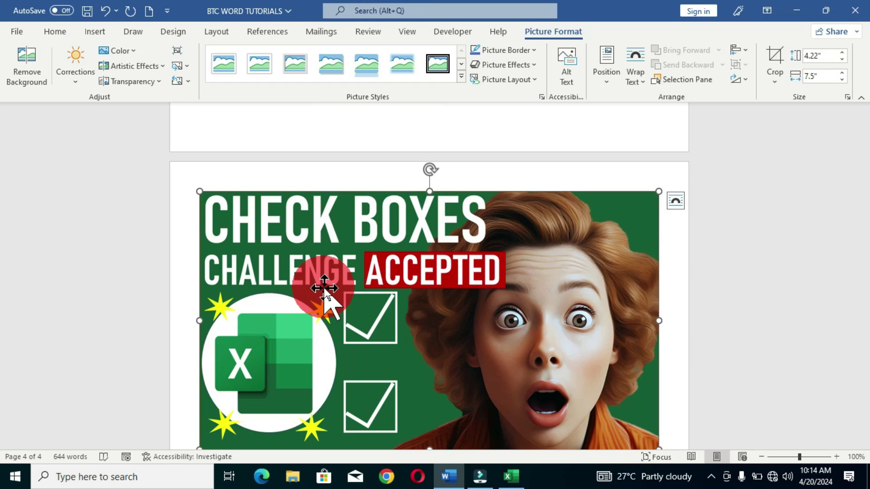
Shrink the inserted thumbnail picture proportionally to about 2.04" high and 3.63" wide, then deselect it
left_click(505, 241)
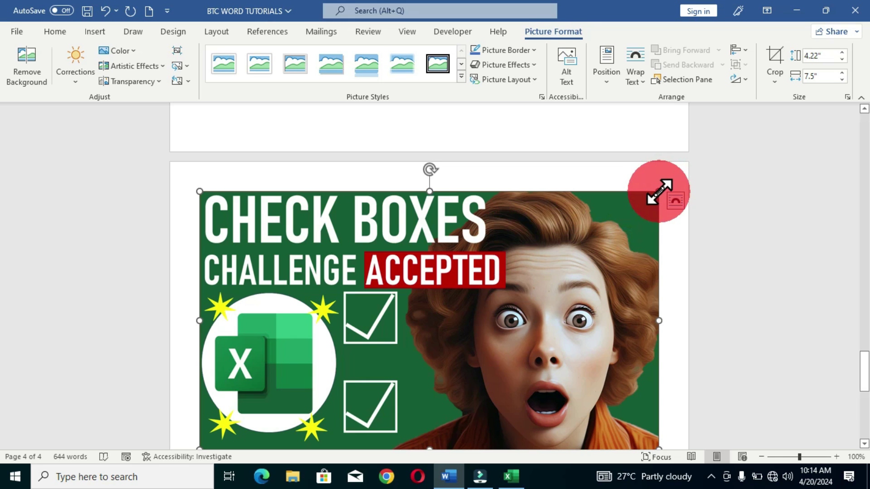
left_click_drag(659, 191, 601, 240)
left_click_drag(597, 416, 572, 235)
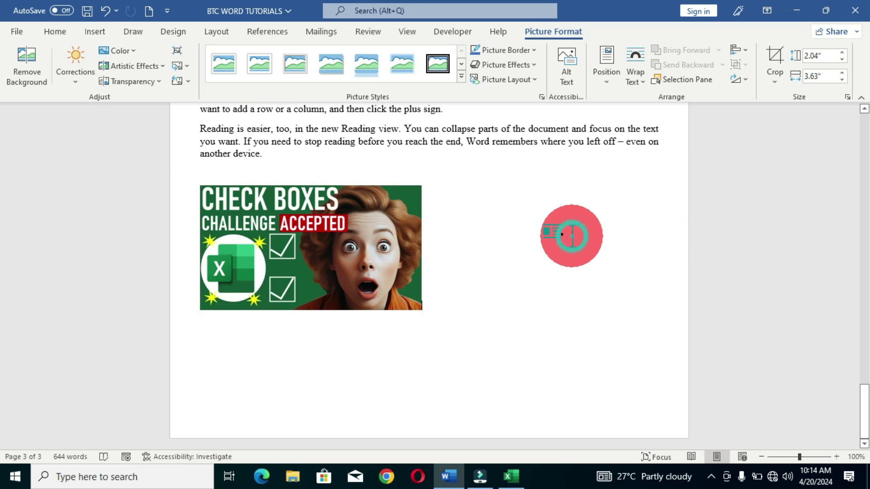
left_click(549, 283)
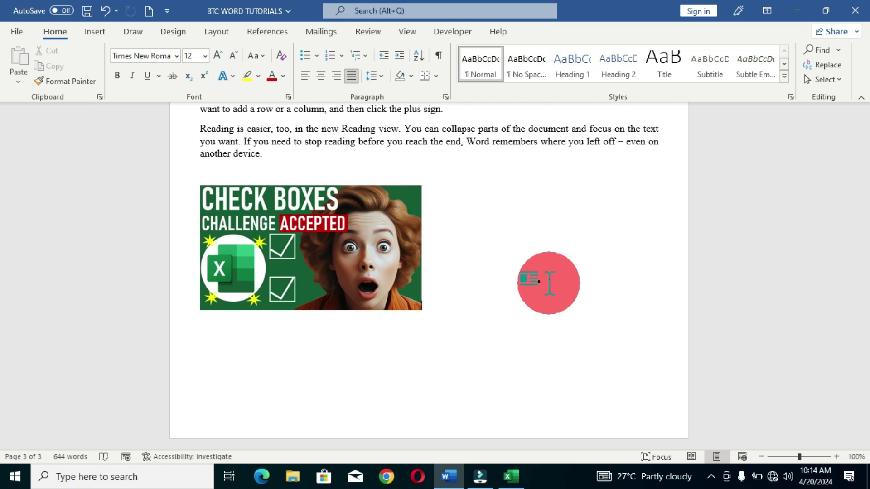
Hyperlink the thumbnail picture to the existing video file Automatic Link.mp4 in the desktop's Mine Folder
left_click(297, 227)
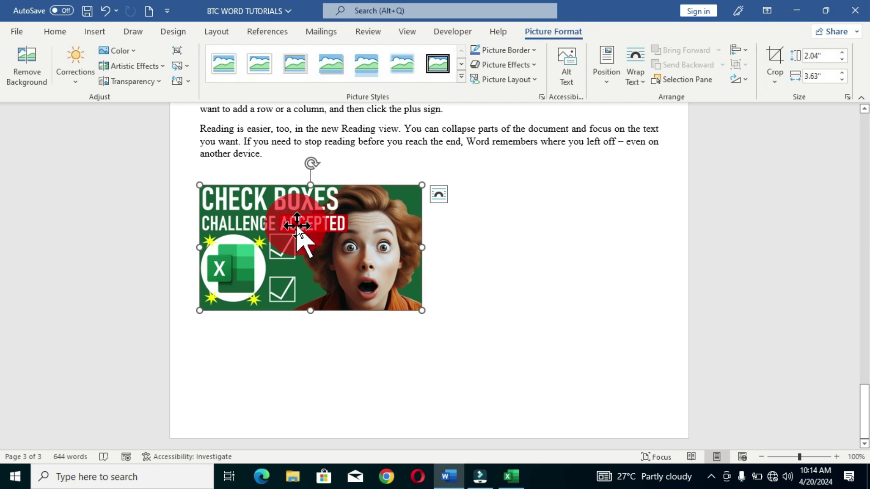
right_click(297, 226)
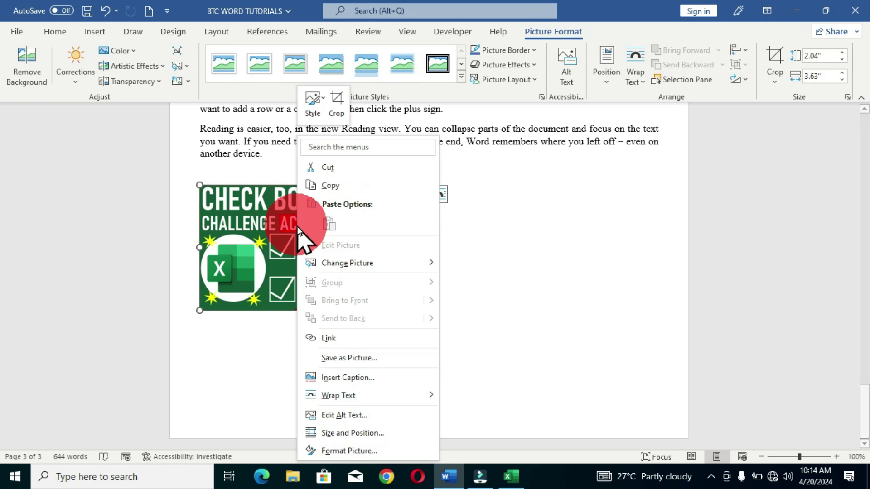
left_click(338, 340)
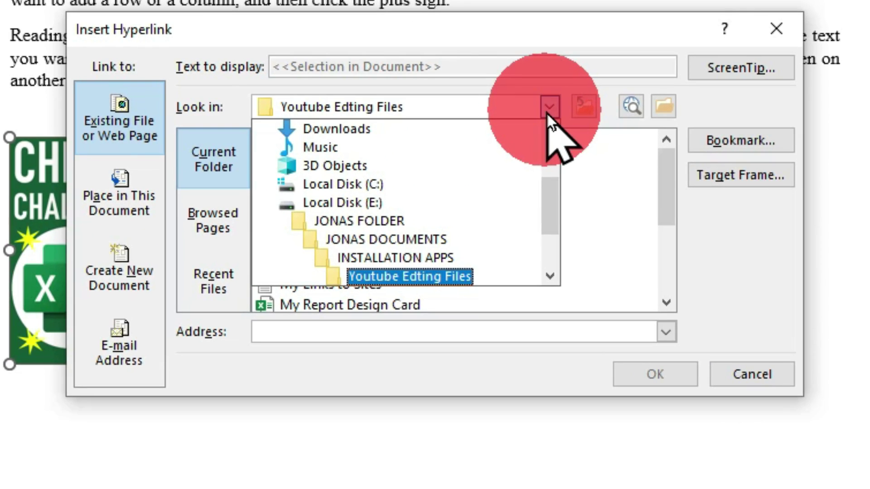
left_click_drag(552, 199, 553, 148)
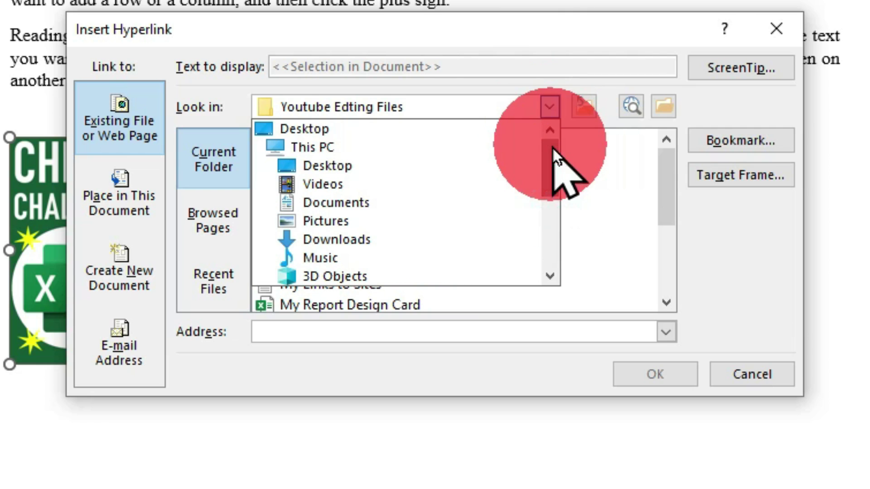
left_click(333, 166)
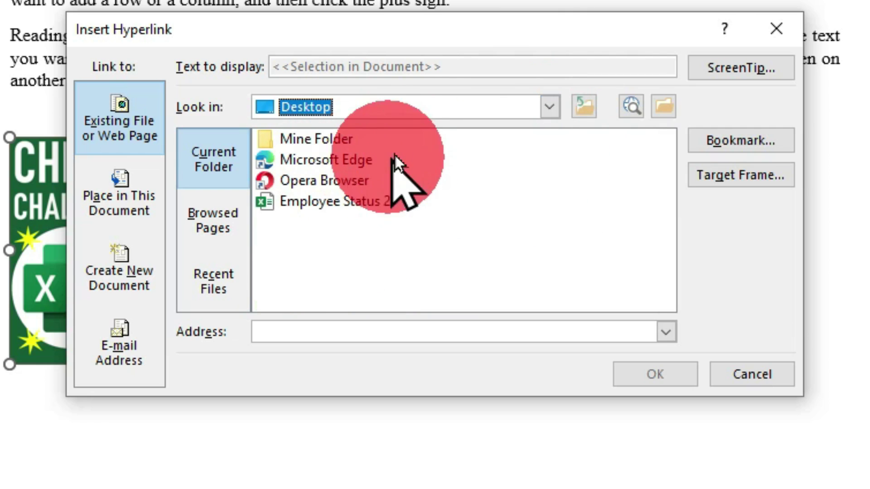
double_click(350, 140)
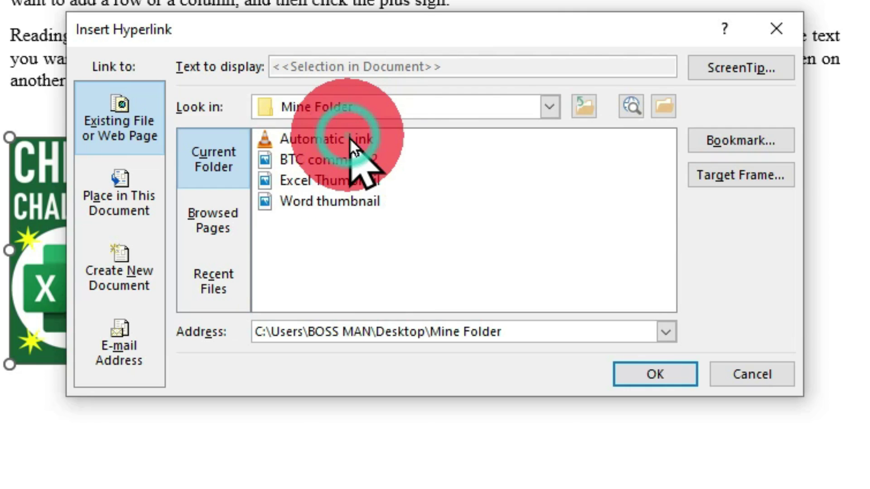
left_click(438, 138)
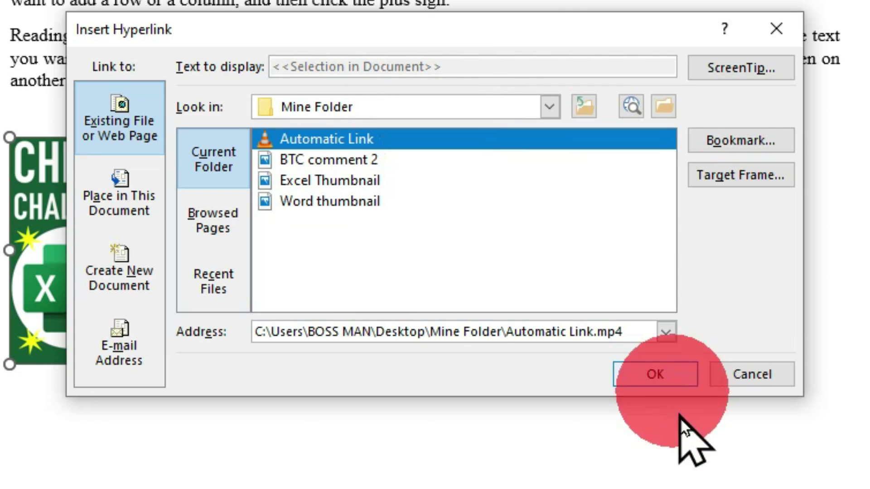
left_click(654, 374)
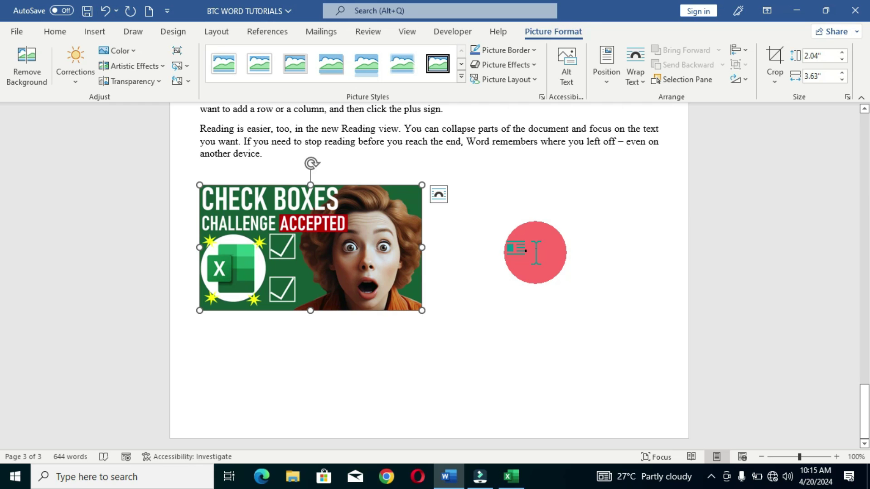
left_click(536, 253)
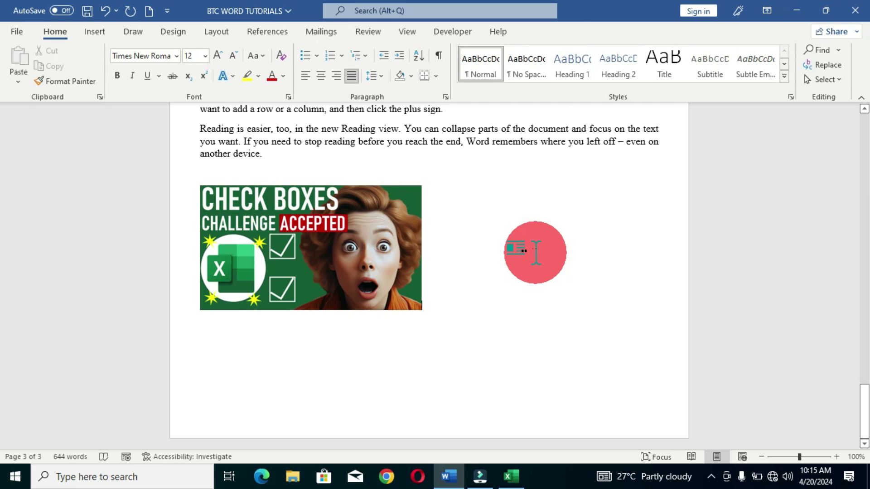
Test the thumbnail's hyperlink by following it and allowing the linked video to open, and return to the picture in the document
mouse_move(299, 229)
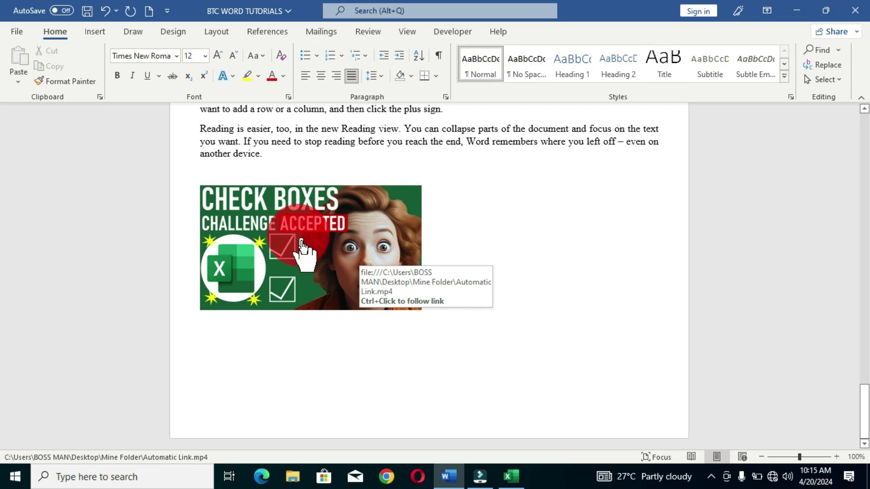
left_click(319, 281, "ctrl")
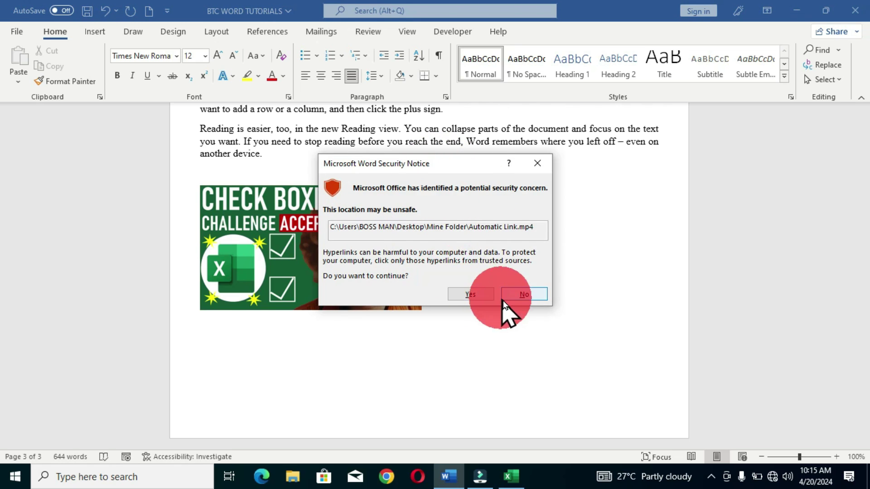
left_click(480, 297)
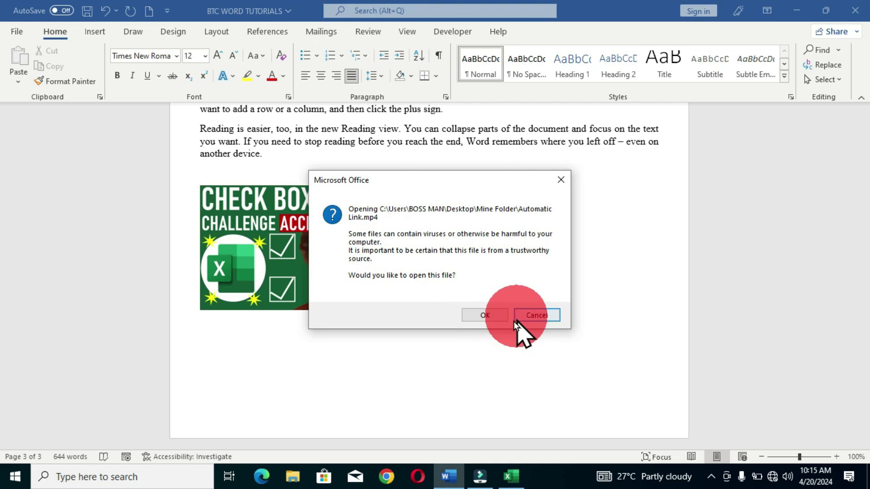
left_click(489, 317)
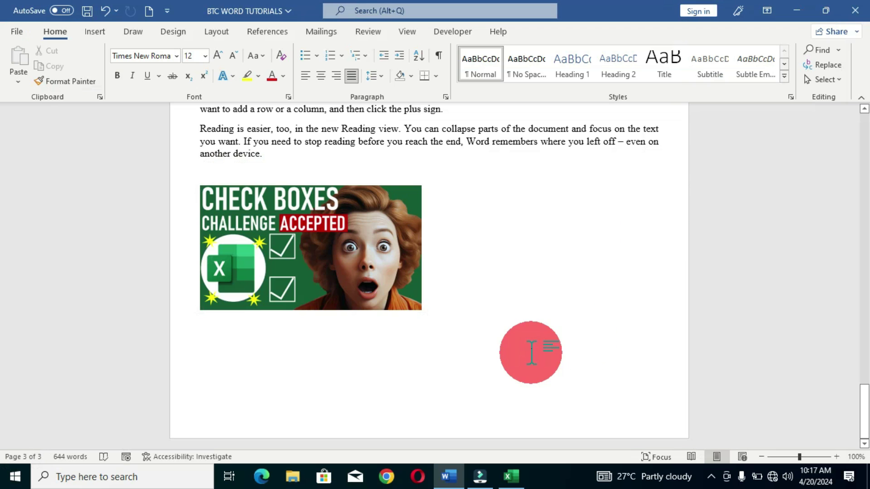
mouse_move(291, 267)
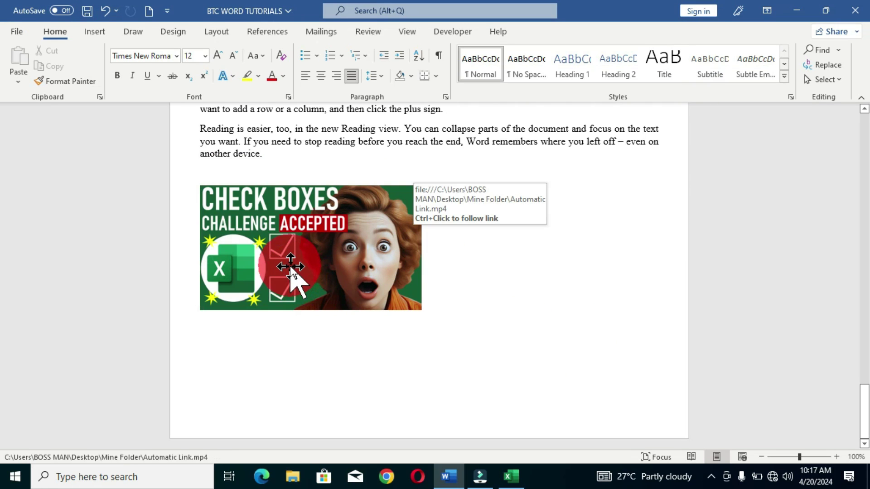